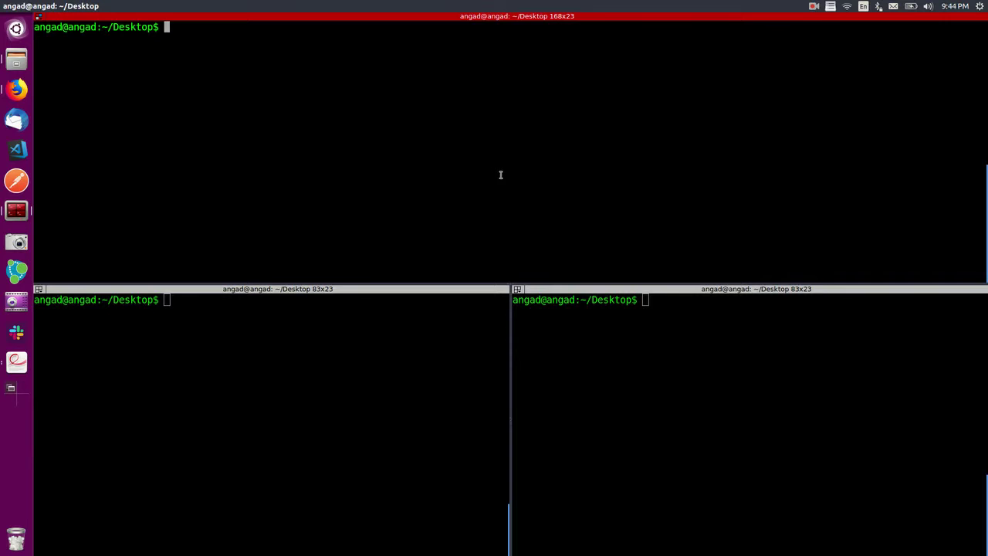
# - Run uname in the terminal and launch Wireshark as superuser with sudo wireshark, dismissing the Lua loading error
pyautogui.press('Return')
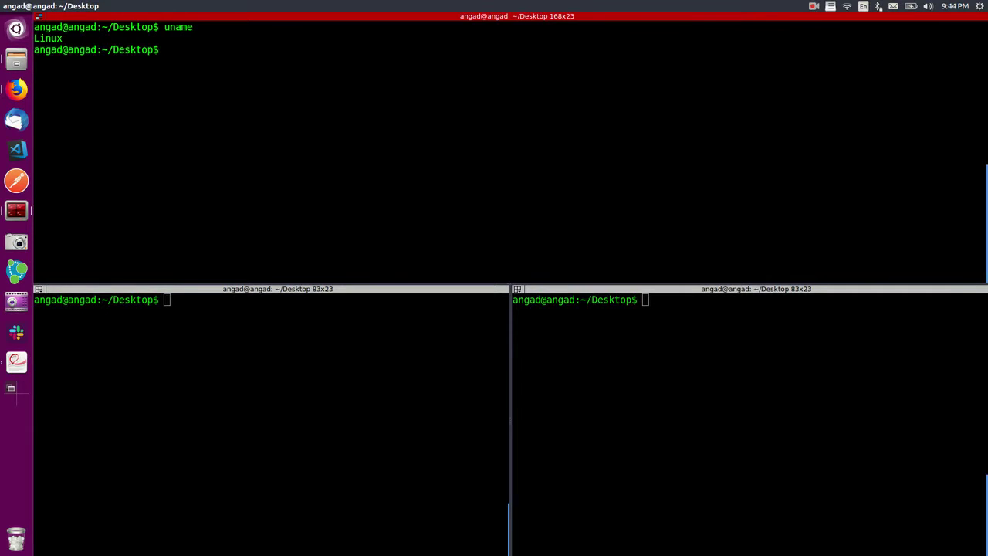
pyautogui.write('sudo wireshark')
pyautogui.hotkey('ctrl', 'Left')
pyautogui.hotkey('ctrl', 'Right')
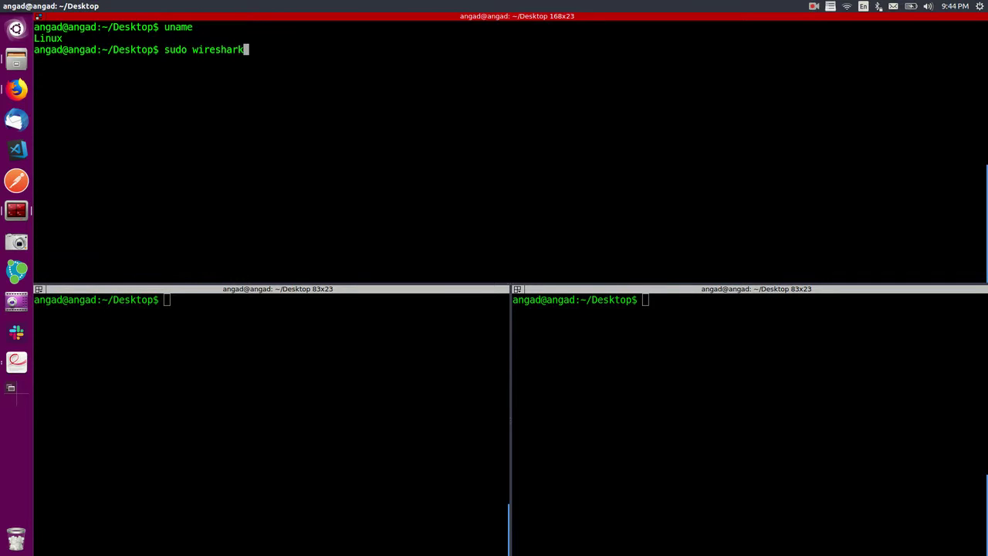
pyautogui.press('Return')
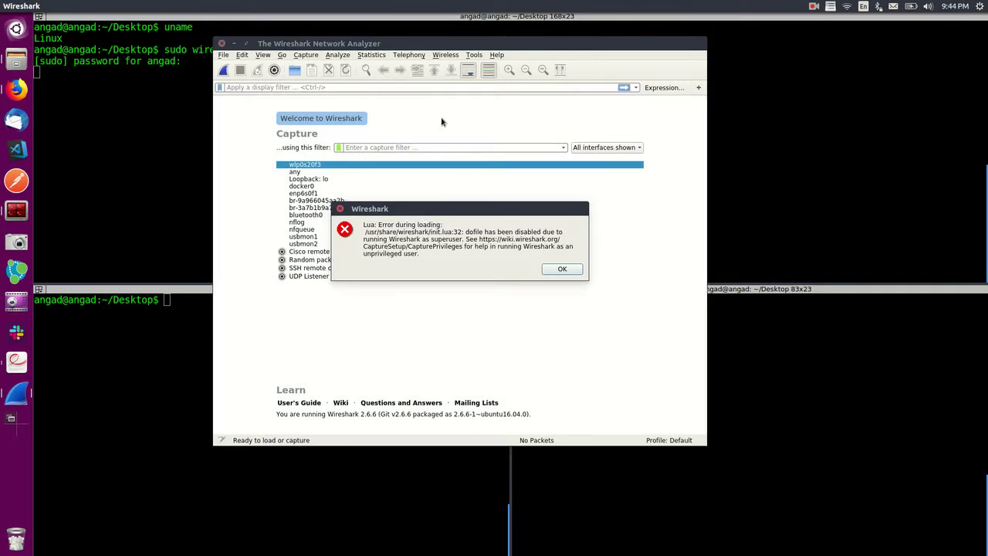
pyautogui.click(567, 270)
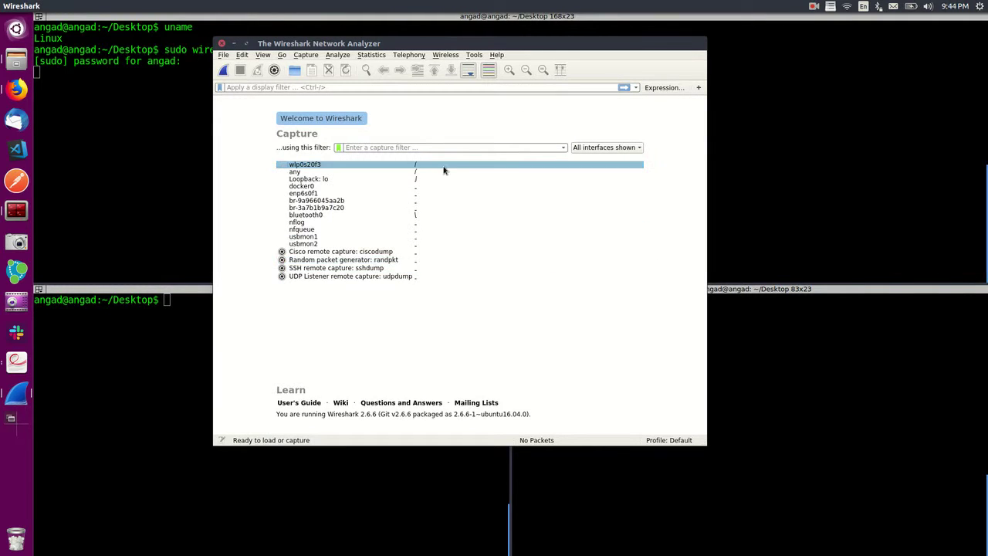
pyautogui.click(223, 55)
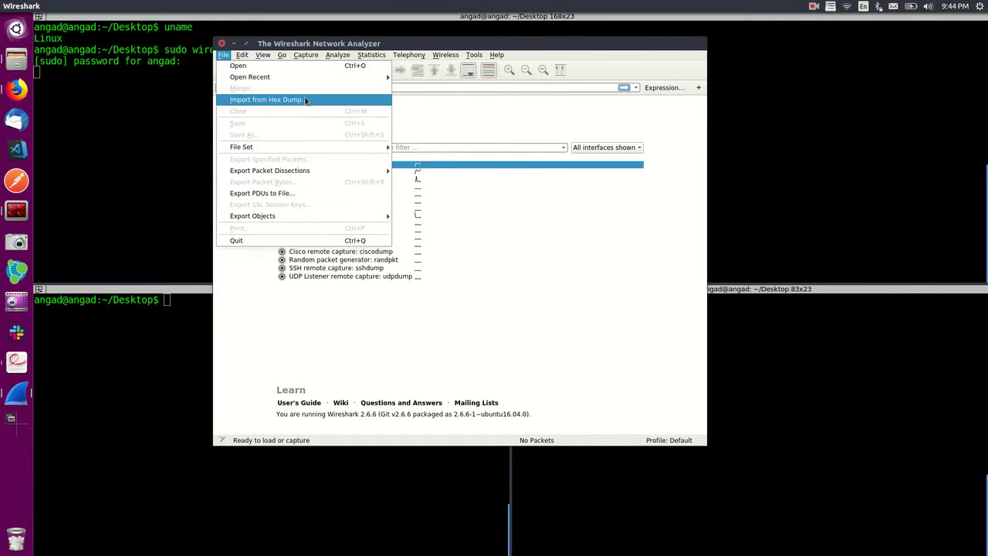
pyautogui.click(509, 115)
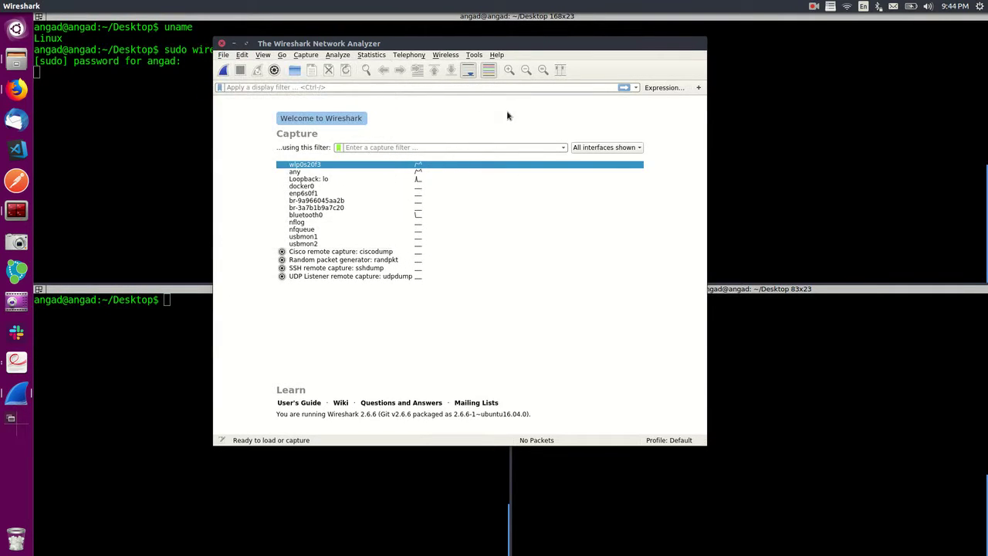
pyautogui.click(240, 56)
pyautogui.moveTo(262, 57)
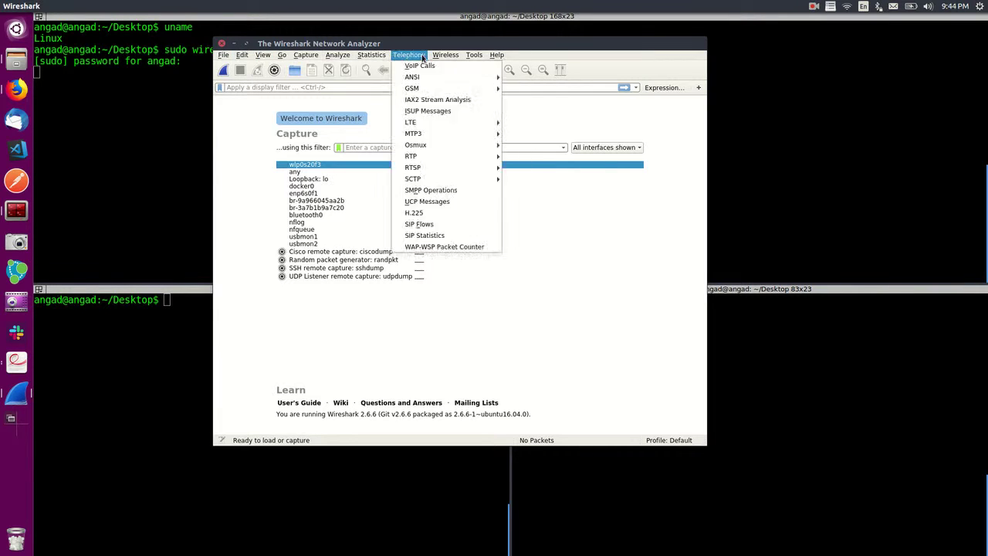
pyautogui.moveTo(335, 59)
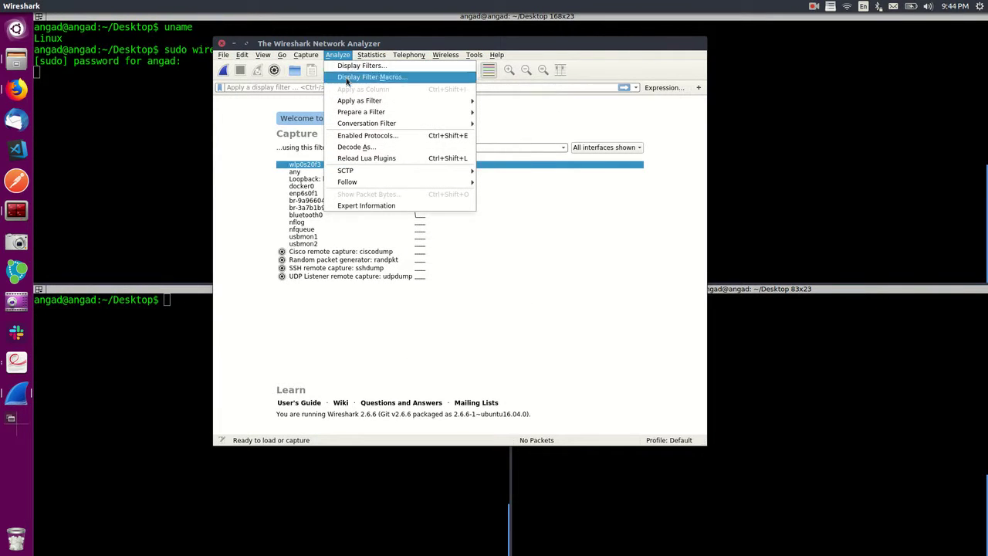
pyautogui.moveTo(388, 180)
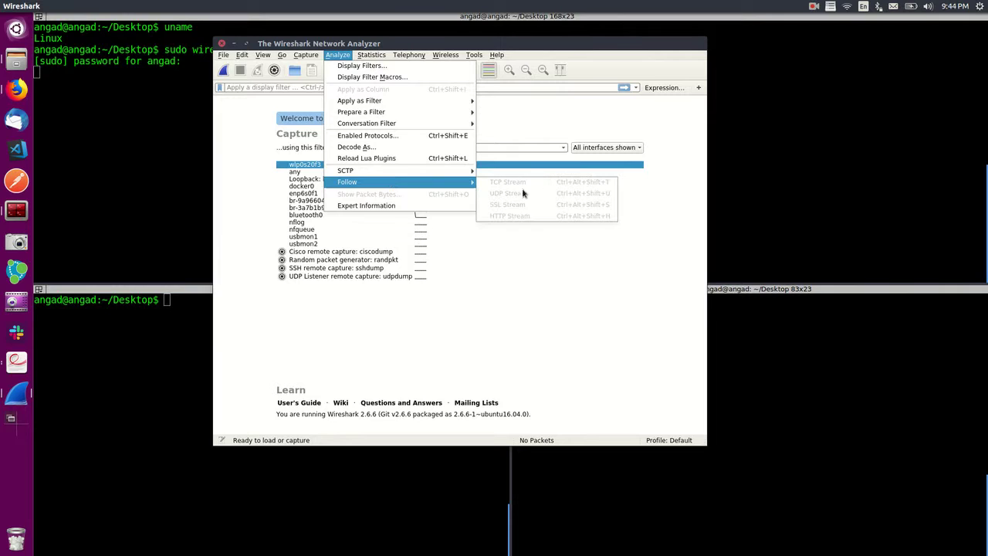
pyautogui.click(523, 129)
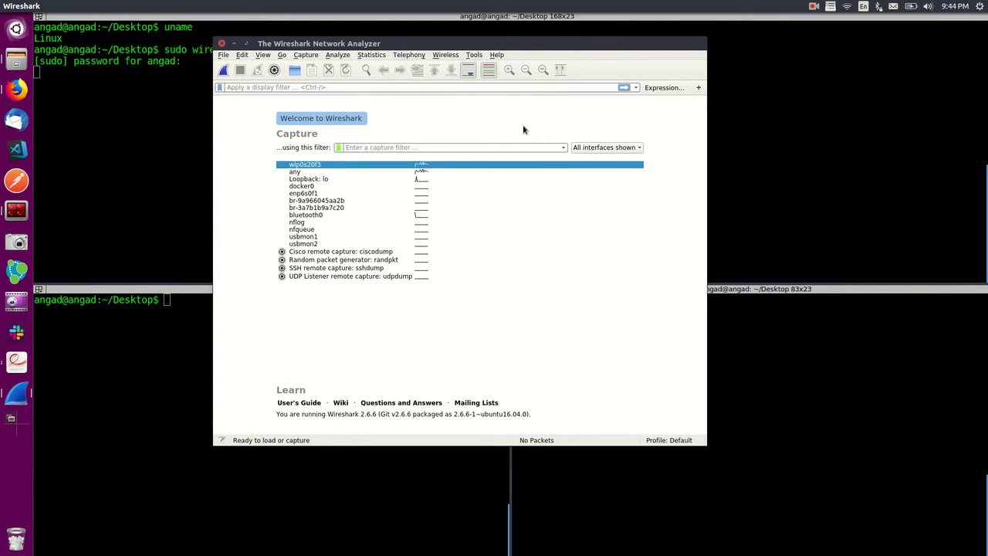
# - Start a live capture on the wlp0s20f3 interface and inspect the bytes of captured packet 739
pyautogui.click(223, 71)
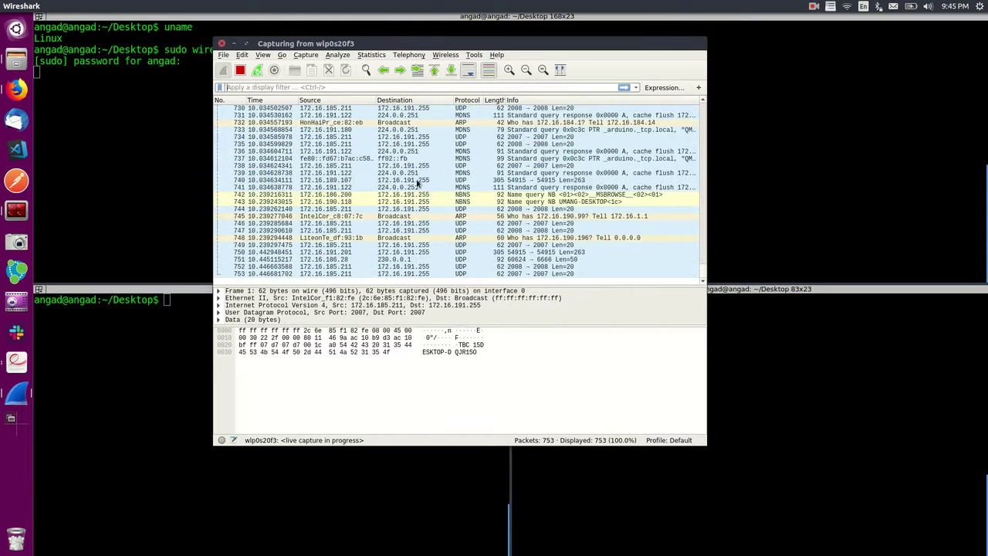
pyautogui.click(389, 174)
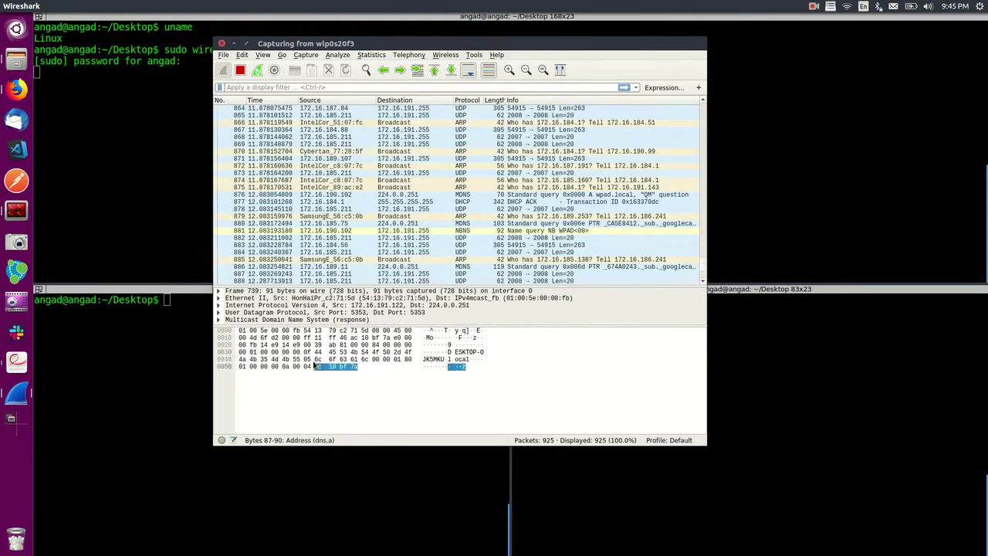
pyautogui.click(351, 367)
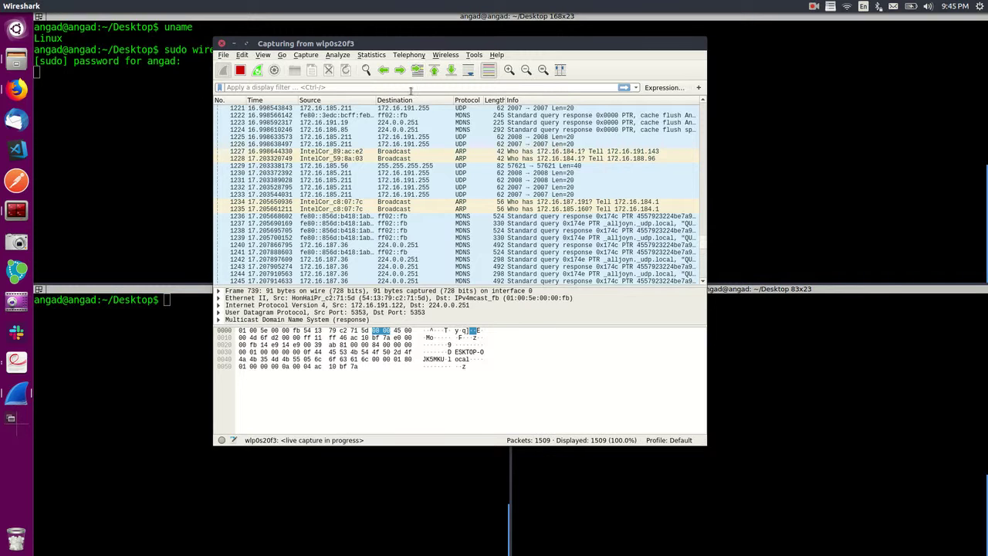
# - Switch to an empty terminal pane and list the network interfaces with ifconfig
pyautogui.click(164, 328)
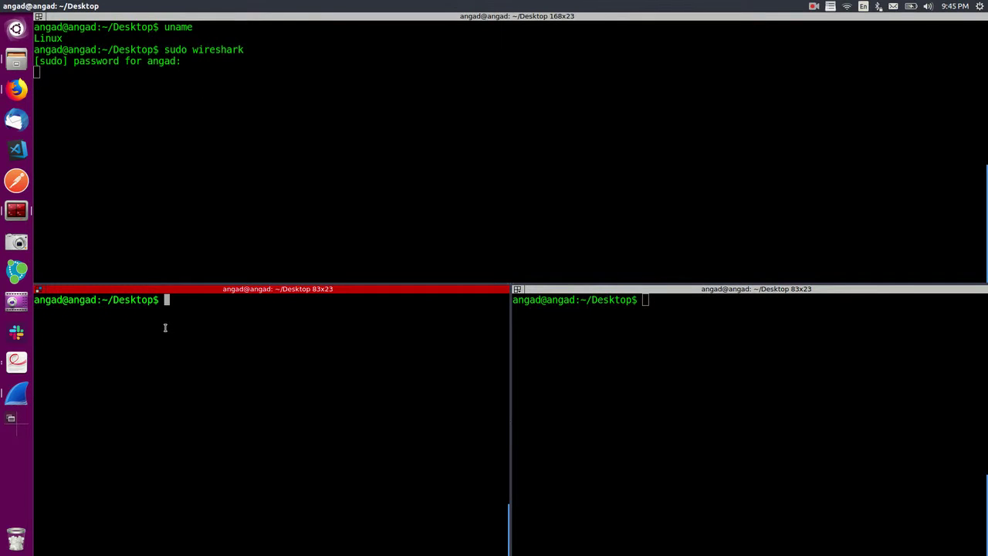
pyautogui.write('ifconfig')
pyautogui.press('Return')
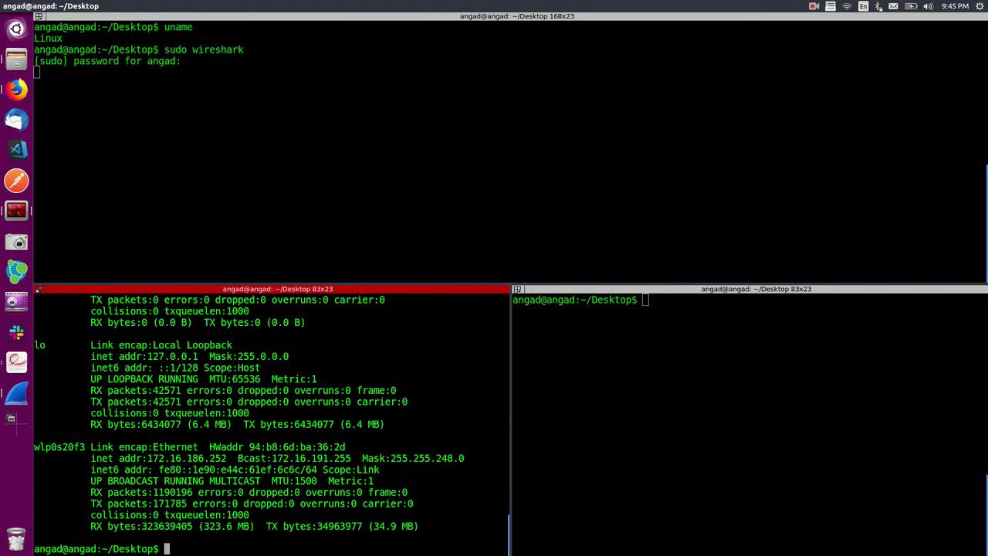
# - Examine the ifconfig output for the wlp0s20f3, docker0 and bridge interfaces
pyautogui.doubleClick(66, 449)
pyautogui.scroll(6, 65, 449)
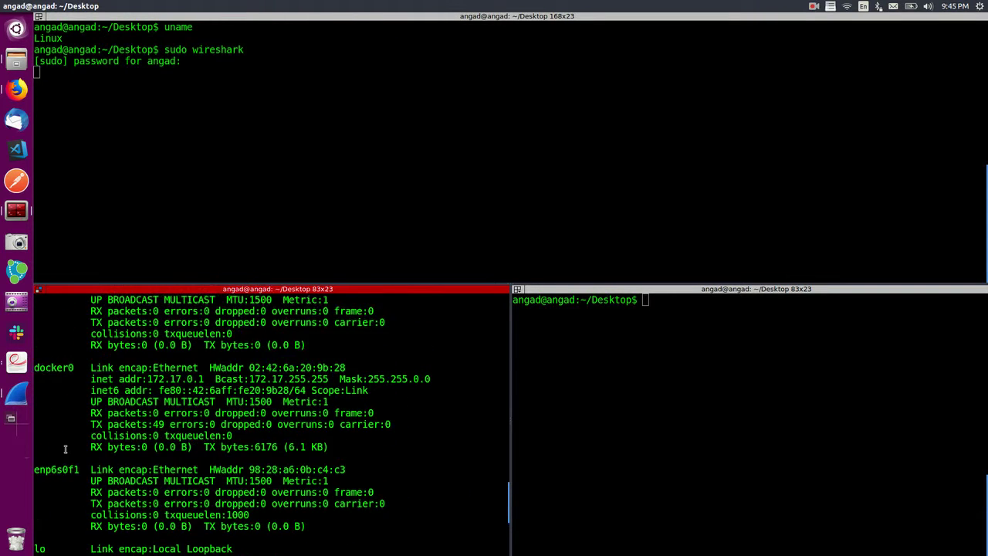
pyautogui.doubleClick(56, 368)
pyautogui.scroll(-6, 129, 395)
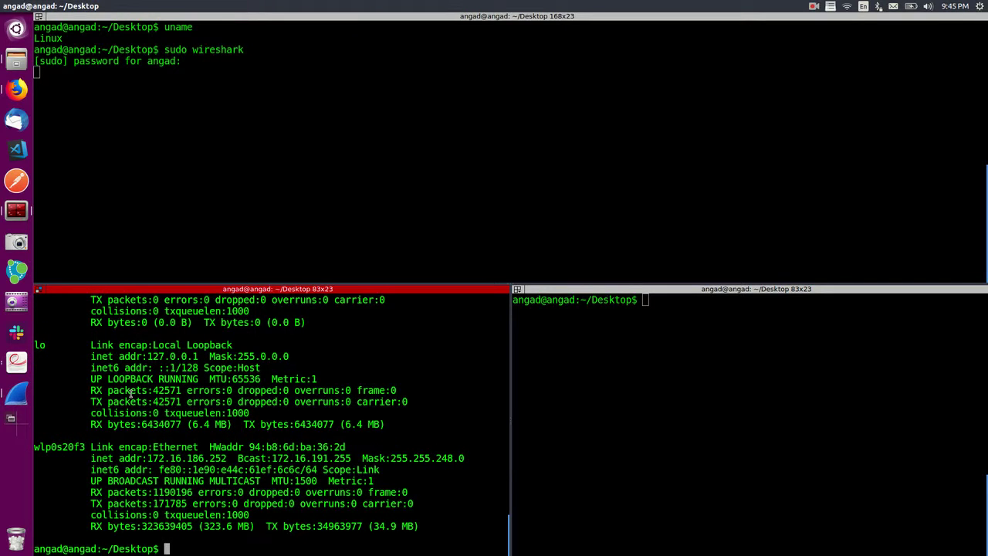
pyautogui.tripleClick(75, 435)
pyautogui.click(82, 437)
pyautogui.tripleClick(82, 436)
pyautogui.doubleClick(80, 447)
pyautogui.moveTo(80, 447); pyautogui.dragTo(90, 447)
pyautogui.click(88, 446)
pyautogui.scroll(10, 226, 503)
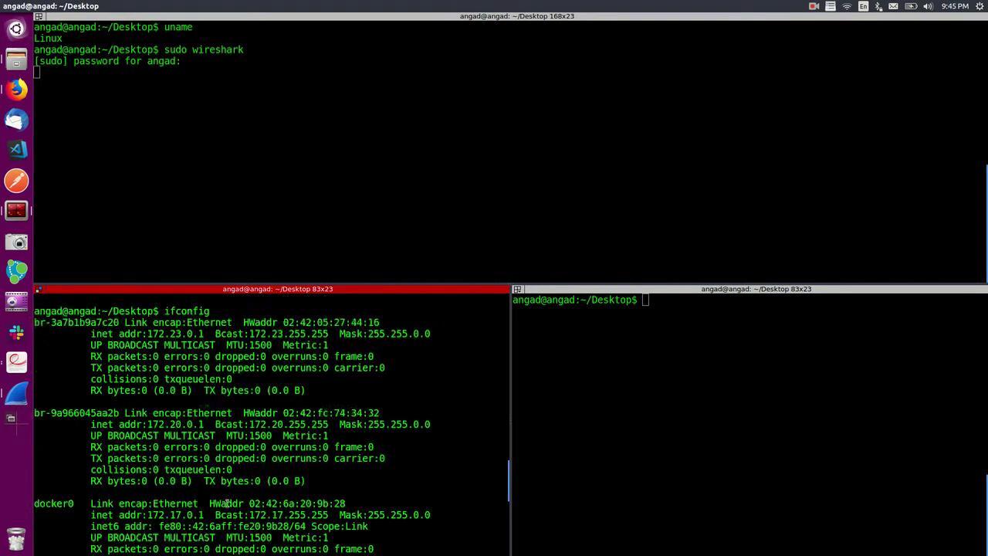
pyautogui.scroll(-10, 226, 503)
# - Switch back to Wireshark, select ARP packet 1235 and stop the live capture
pyautogui.hotkey('alt', 'Tab')
pyautogui.hotkey('alt', 'Tab')
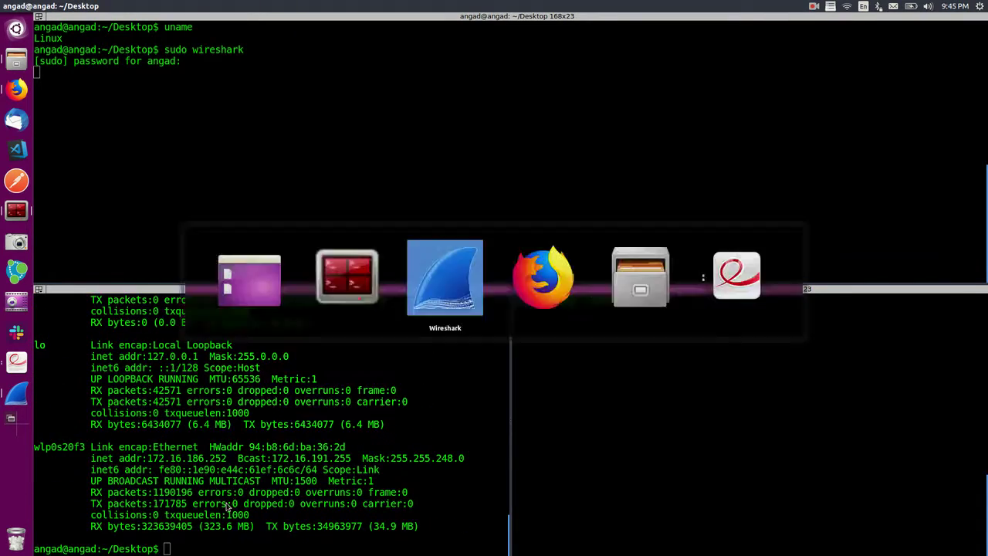
pyautogui.click(414, 210)
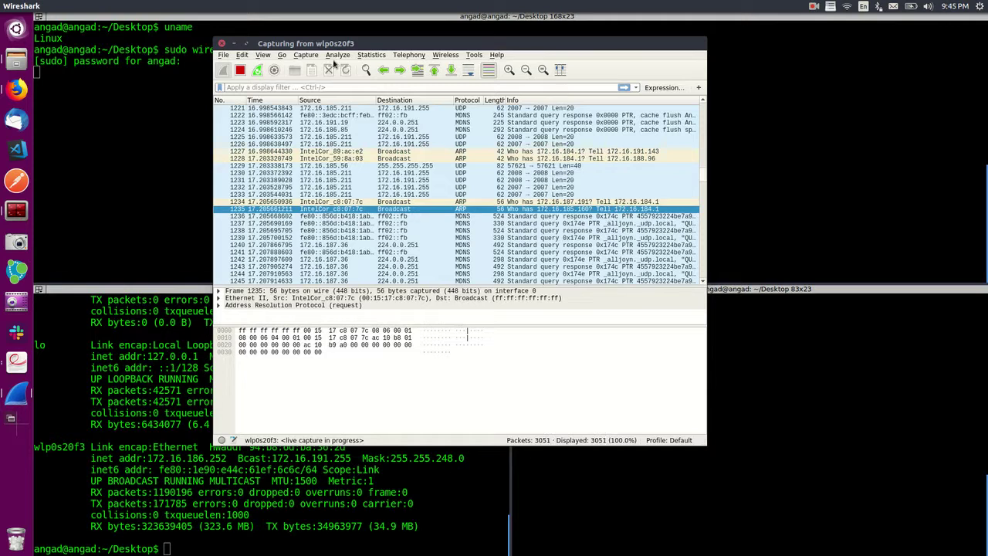
pyautogui.click(240, 70)
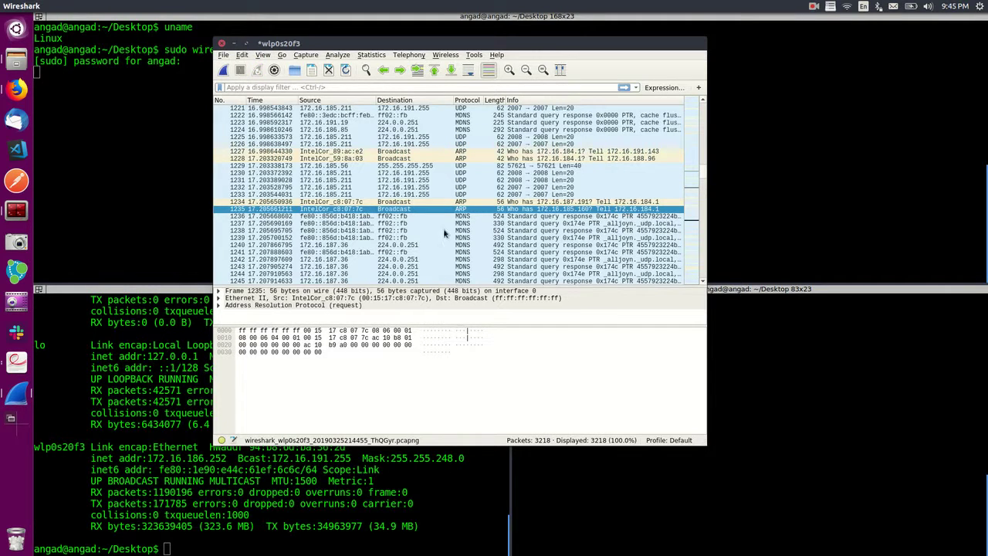
# - Open packet 1235 in its own window and inspect its protocol layers and bytes at full-screen size
pyautogui.doubleClick(414, 209)
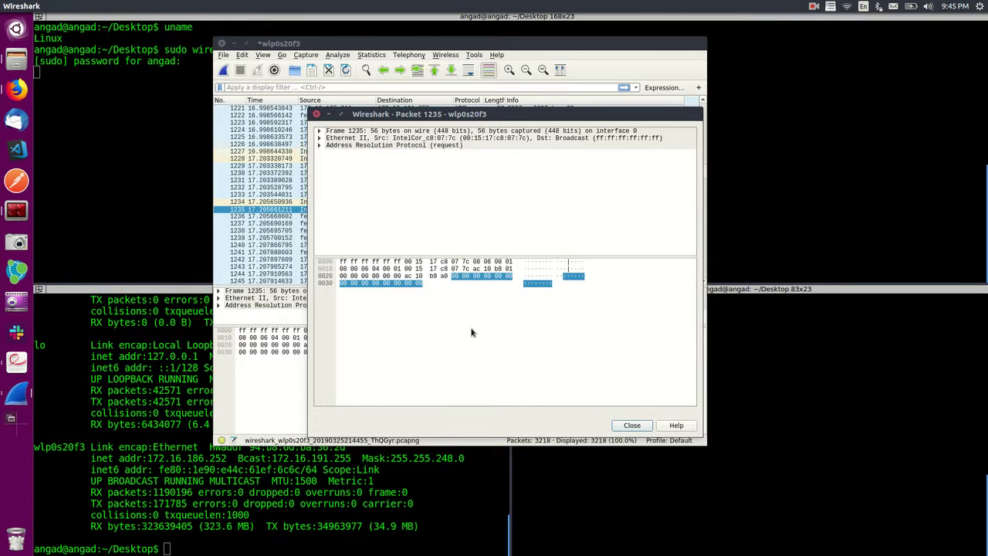
pyautogui.doubleClick(479, 116)
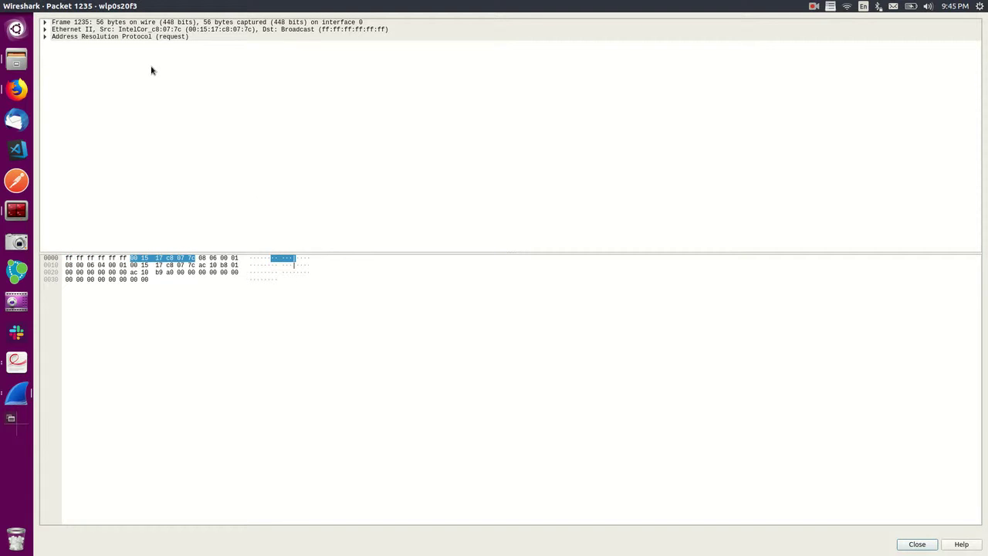
pyautogui.click(35, 8)
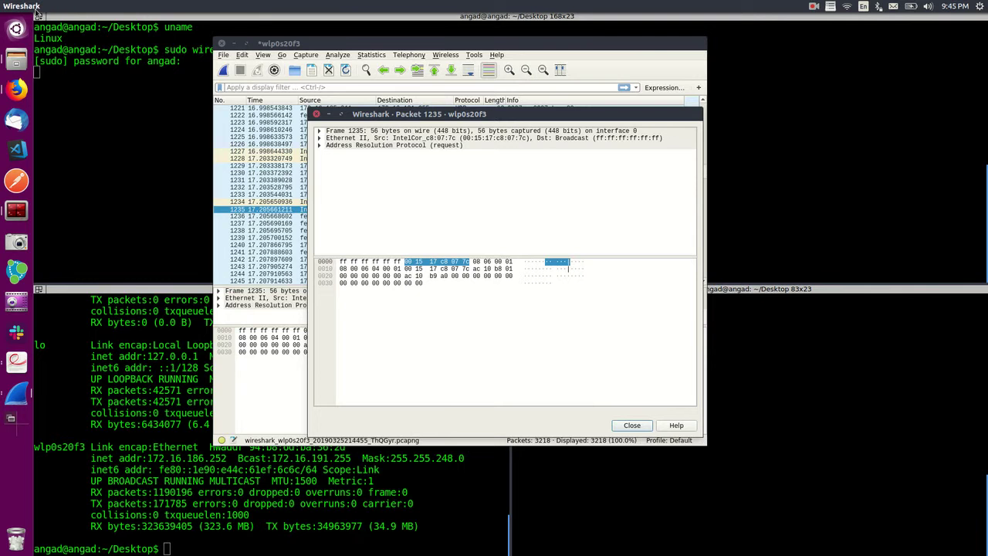
# - Switch to the terminal and filter the interface list for the wireless adapter with ifconfig | grep wlp
pyautogui.click(110, 346)
pyautogui.doubleClick(71, 450)
pyautogui.click(259, 537)
pyautogui.write('ifconfig | grep wlp')
pyautogui.press('Return')
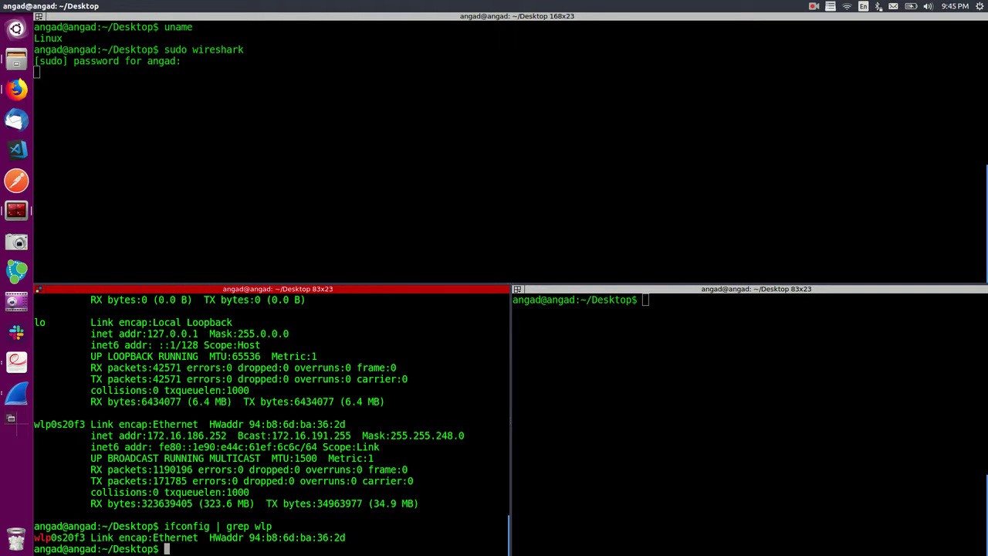
# - Return to Wireshark, close the packet 1235 window and bring up the captured packet list
pyautogui.hotkey('alt', 'Tab')
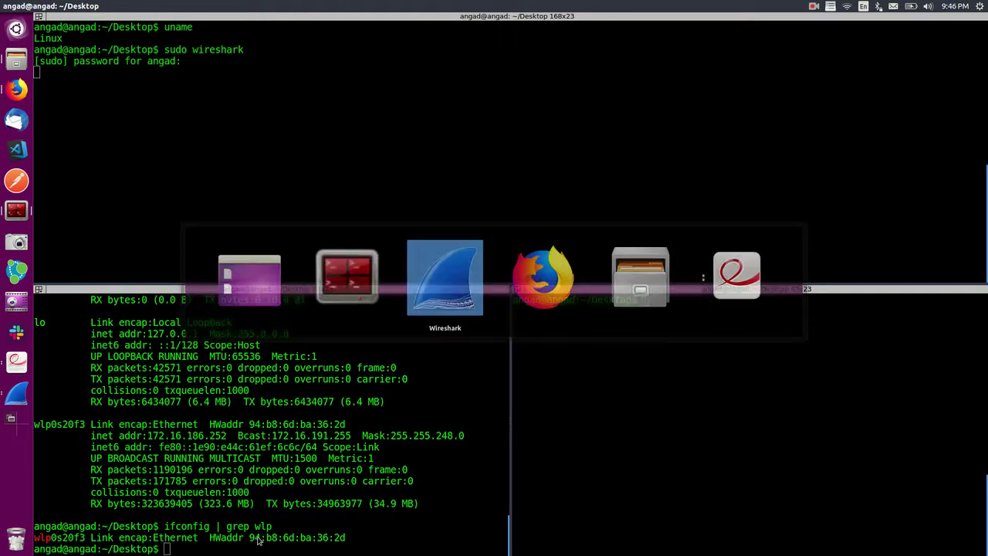
pyautogui.hotkey('alt', 'Tab')
pyautogui.hotkey('alt', 'Tab')
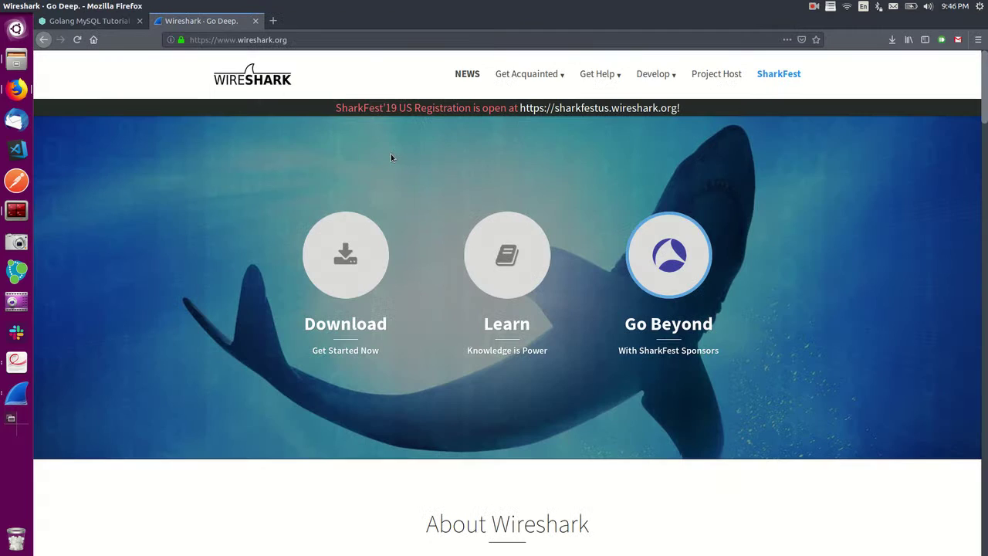
pyautogui.hotkey('alt', 'Tab')
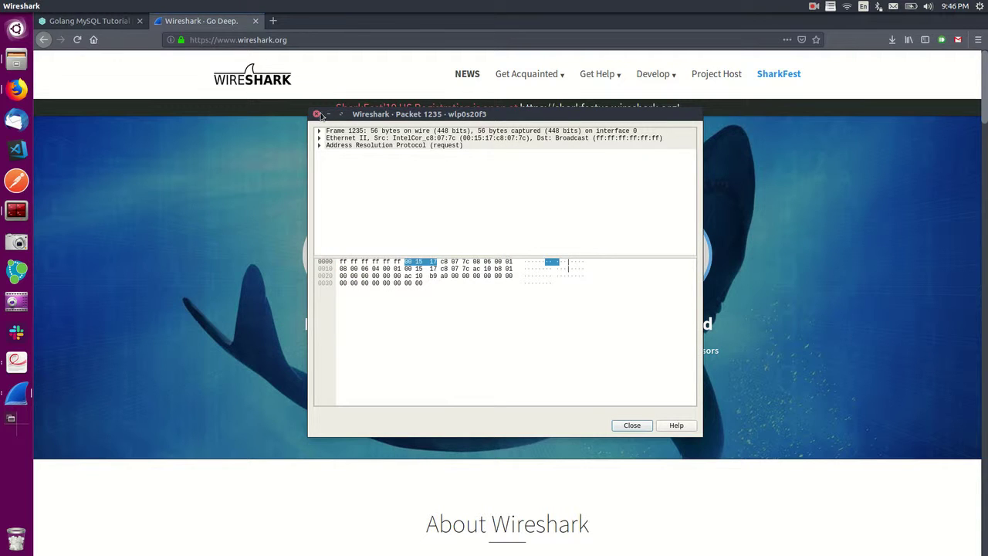
pyautogui.click(317, 114)
pyautogui.hotkey('alt', 'Tab')
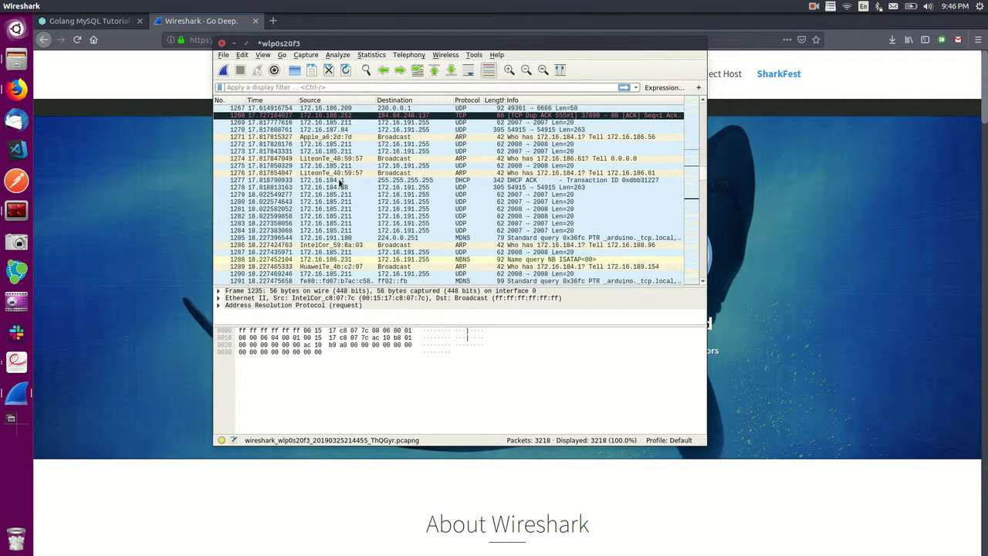
# - Switch to the terminal, clear it and start an IPv6 netcat listener on port 3000 with nc -l 3000 -6
pyautogui.hotkey('alt', 'Tab')
pyautogui.hotkey('alt', 'Tab')
pyautogui.write('clear')
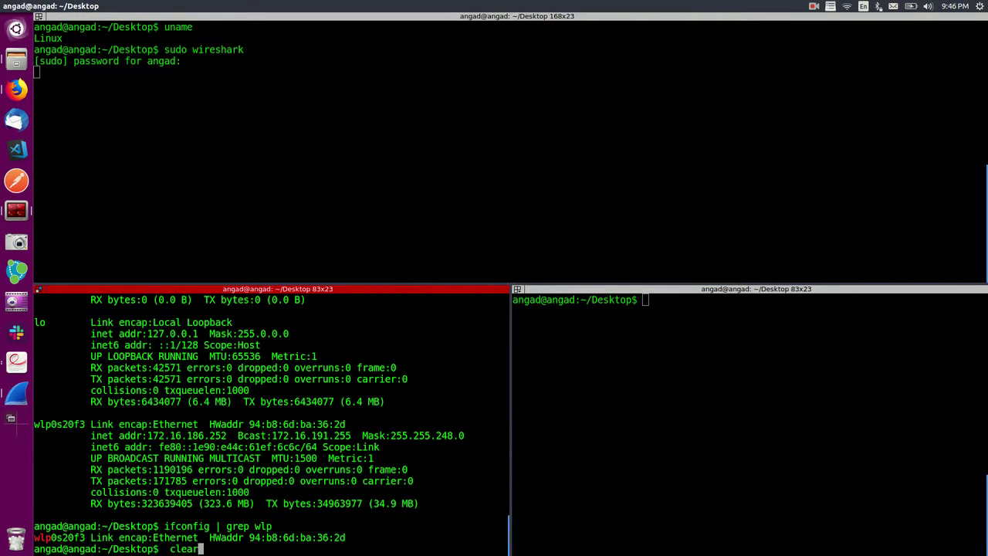
pyautogui.press('Return')
pyautogui.write('nc -l 3000 ')
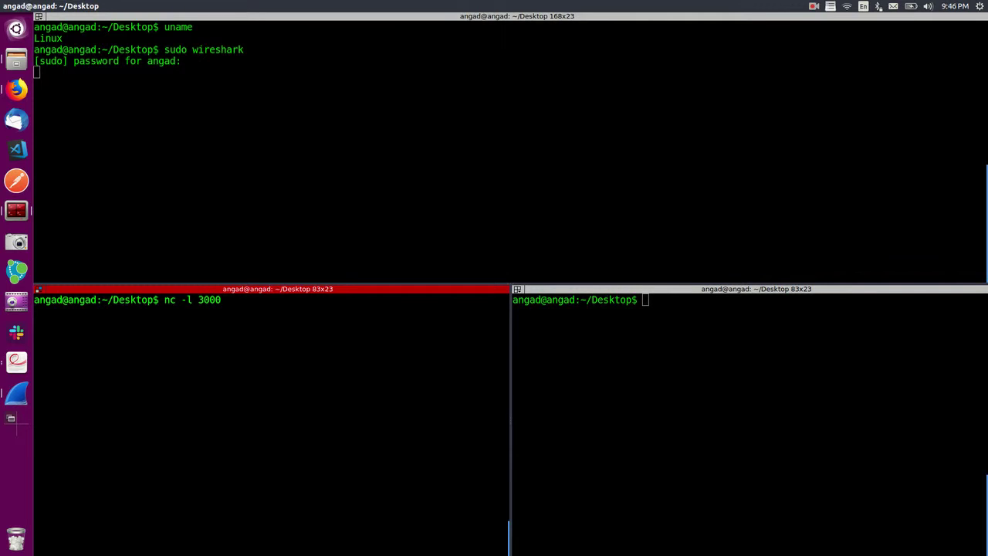
pyautogui.write('-4')
pyautogui.press('BackSpace')
pyautogui.write('6')
pyautogui.press('Return')
# - Send an HTTP request to the listener from the other empty terminal pane with curl localhost:3000
pyautogui.click(758, 337)
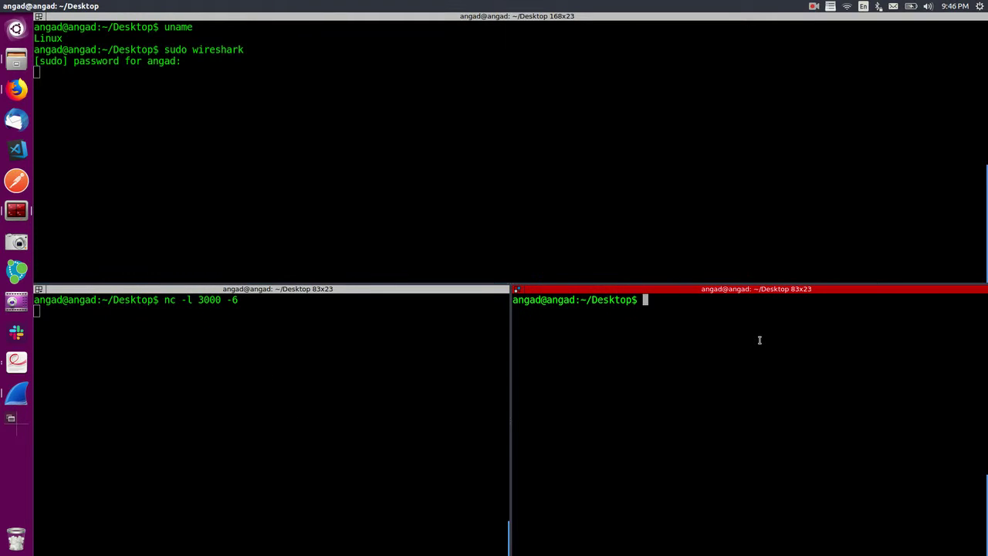
pyautogui.write('curl localhost:3000')
pyautogui.press('Return')
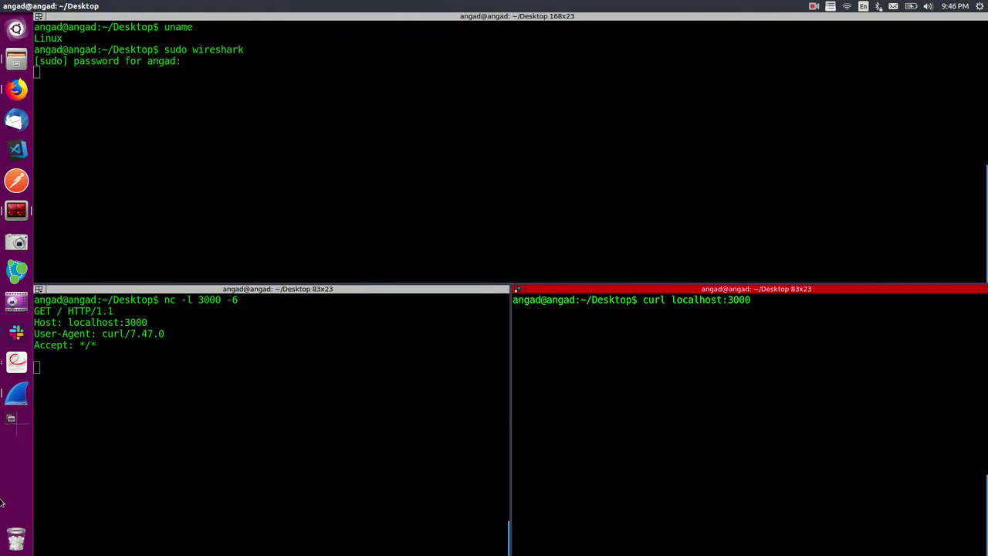
# - Send the lines "hello wqorld" and "hi this is a bidirectional stream" from the netcat listener to the curl client
pyautogui.click(157, 452)
pyautogui.write('hello wqorld')
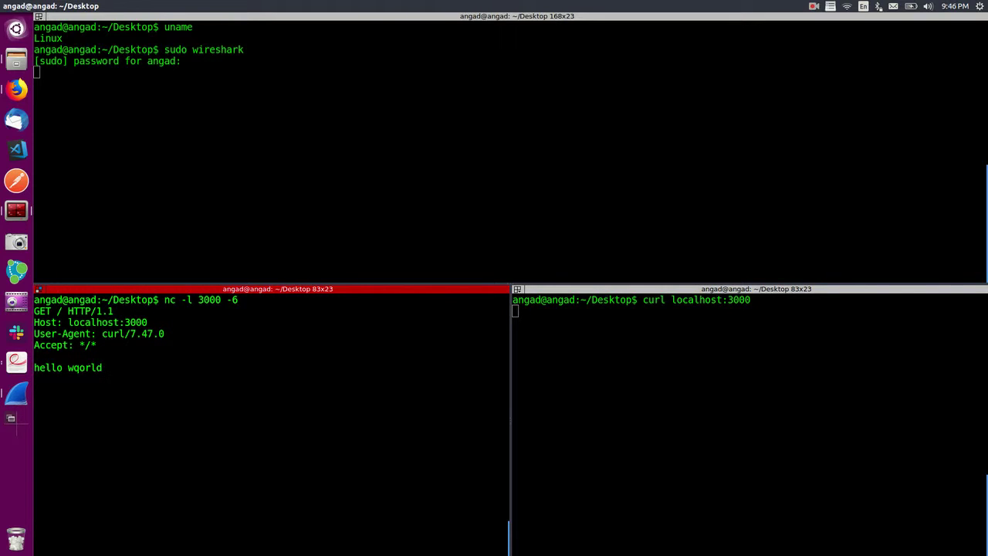
pyautogui.press('Return')
pyautogui.write('hi this is a bidirectional stream')
pyautogui.press('Return')
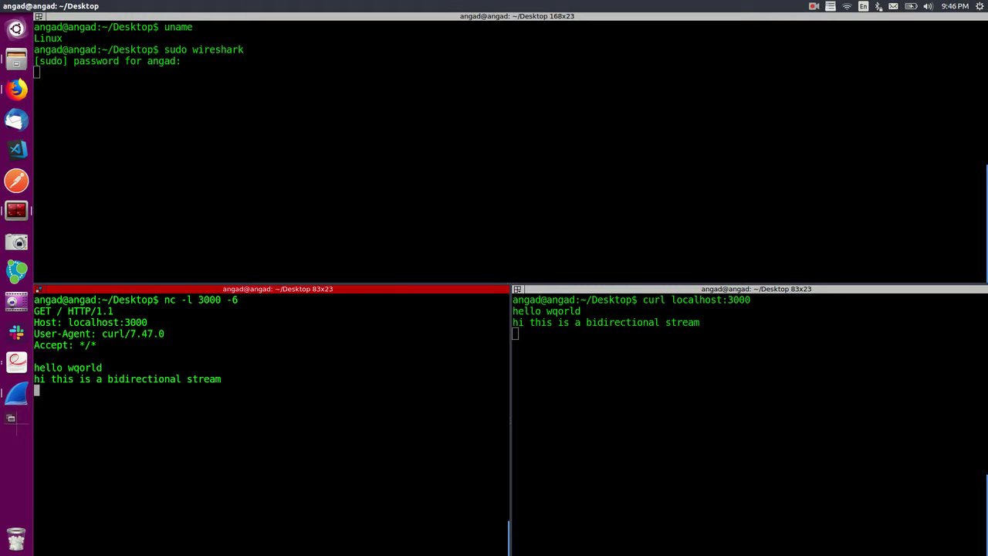
# - Switch to Wireshark and start a new capture on the same interface without saving the previous packets
pyautogui.click(647, 395)
pyautogui.hotkey('alt', 'Tab')
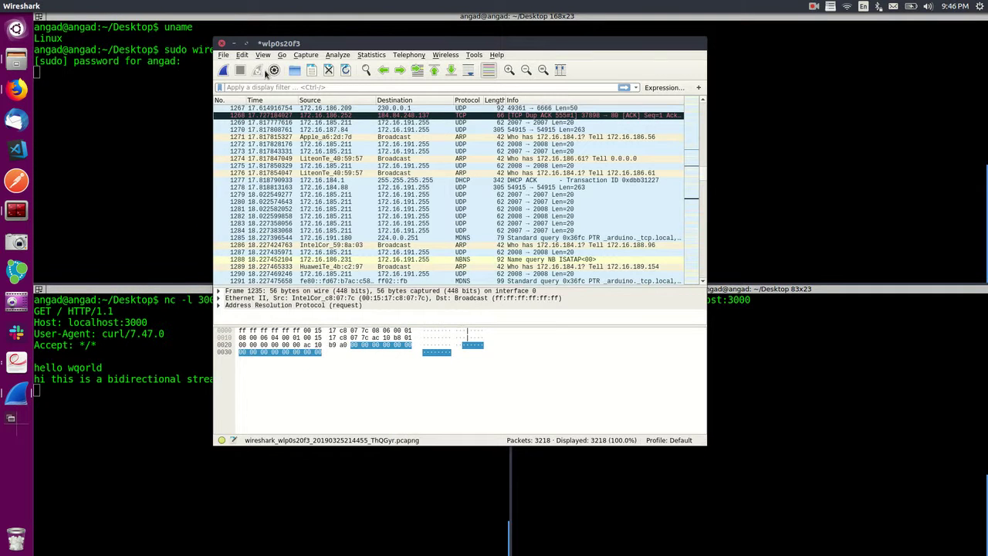
pyautogui.click(223, 70)
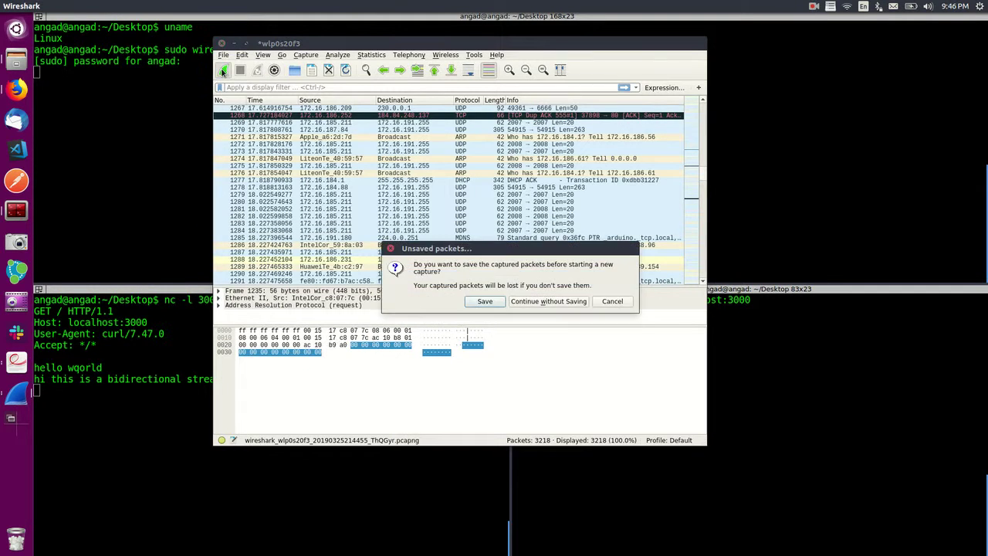
pyautogui.click(536, 301)
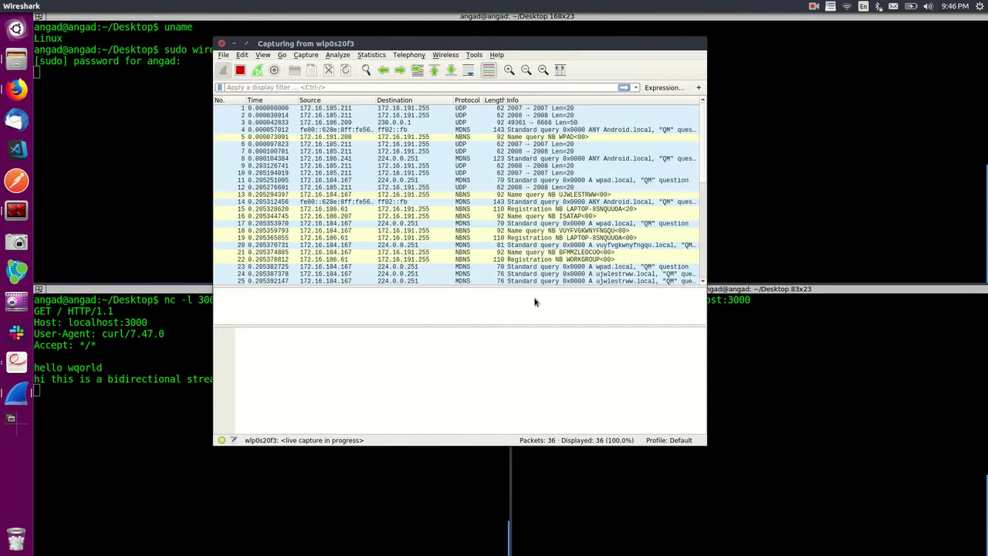
# - Return to the terminal and send "hi there" and a line introducing the sender by name from the netcat listener
pyautogui.hotkey('alt', 'Tab')
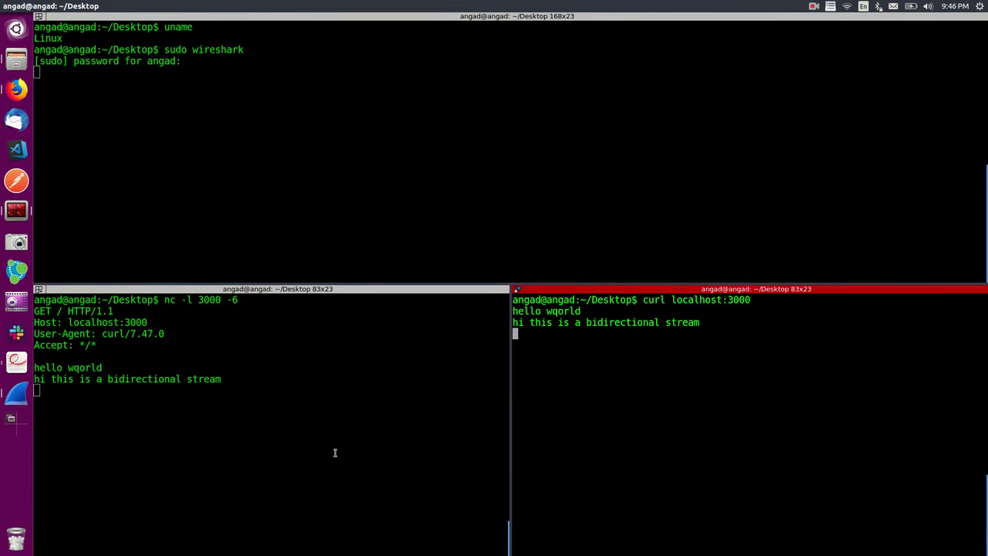
pyautogui.click(335, 453)
pyautogui.write('hi there')
pyautogui.press('Return')
pyautogui.write('my name is angad')
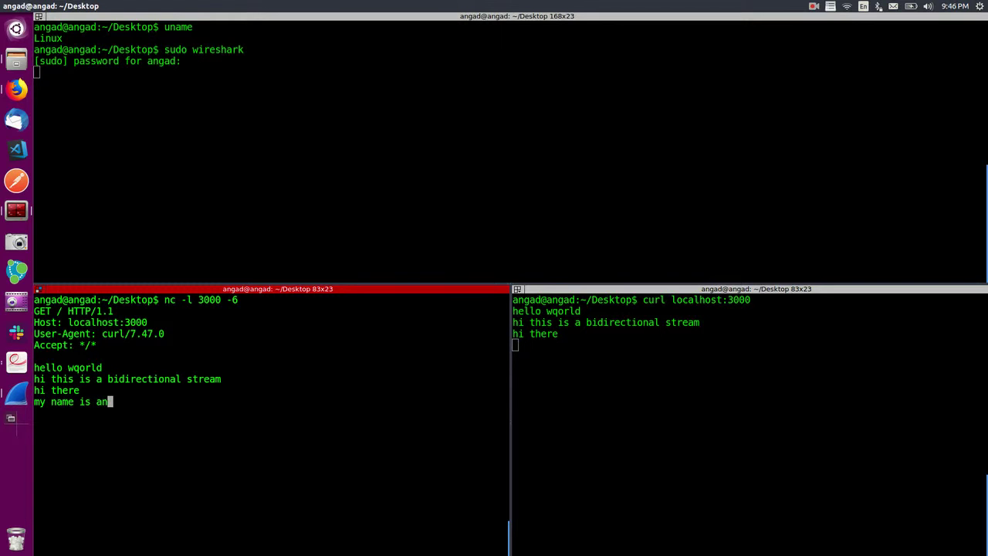
pyautogui.press('Return')
# - Go back to Wireshark, stop the running capture and open ICMPv6 packet 793 near the end of the list in its own window
pyautogui.hotkey('alt', 'Tab')
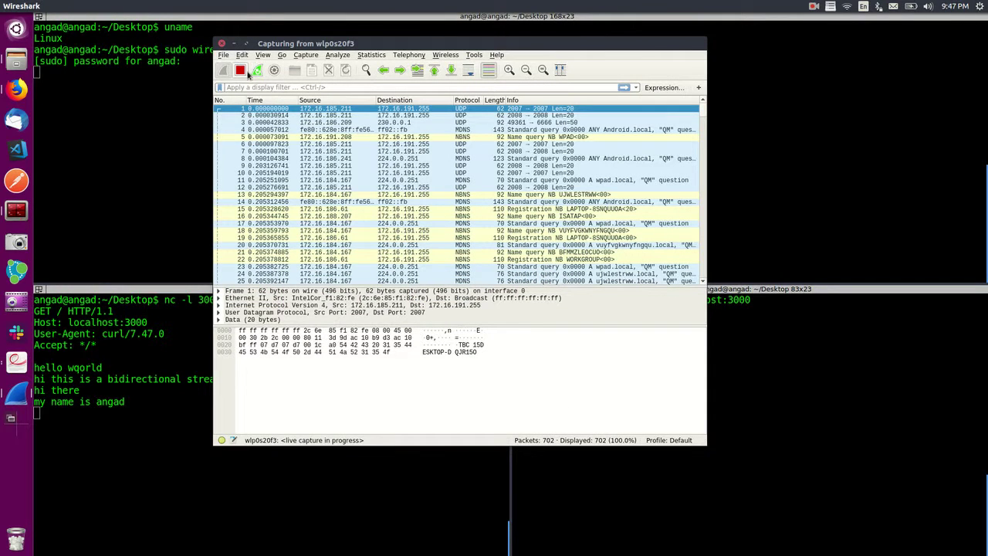
pyautogui.click(240, 70)
pyautogui.scroll(-20, 429, 223)
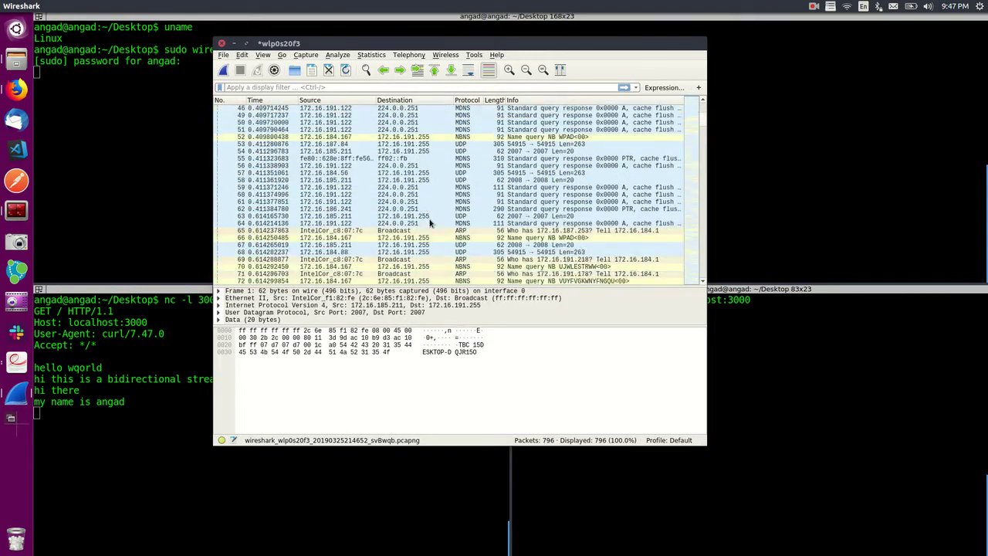
pyautogui.scroll(-20, 430, 223)
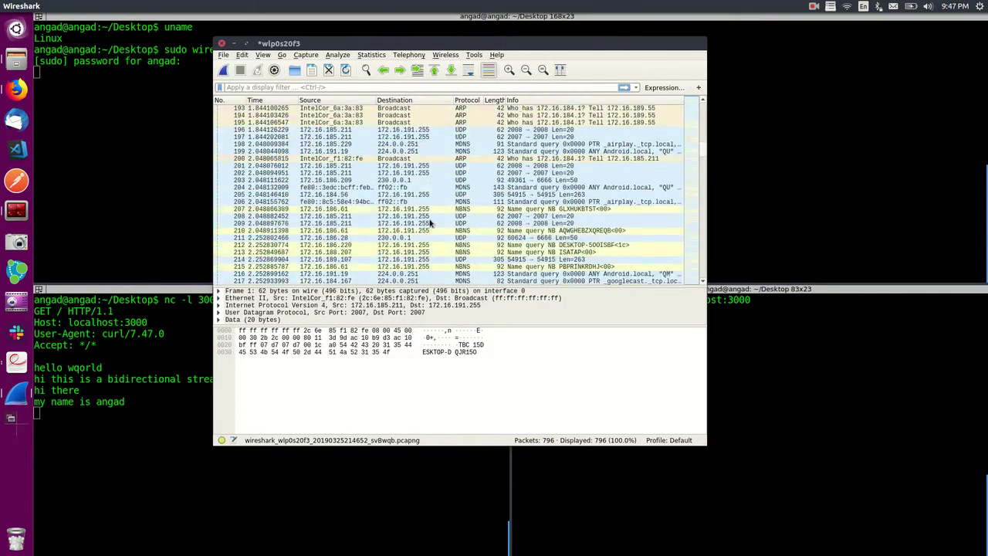
pyautogui.moveTo(702, 173); pyautogui.dragTo(710, 300)
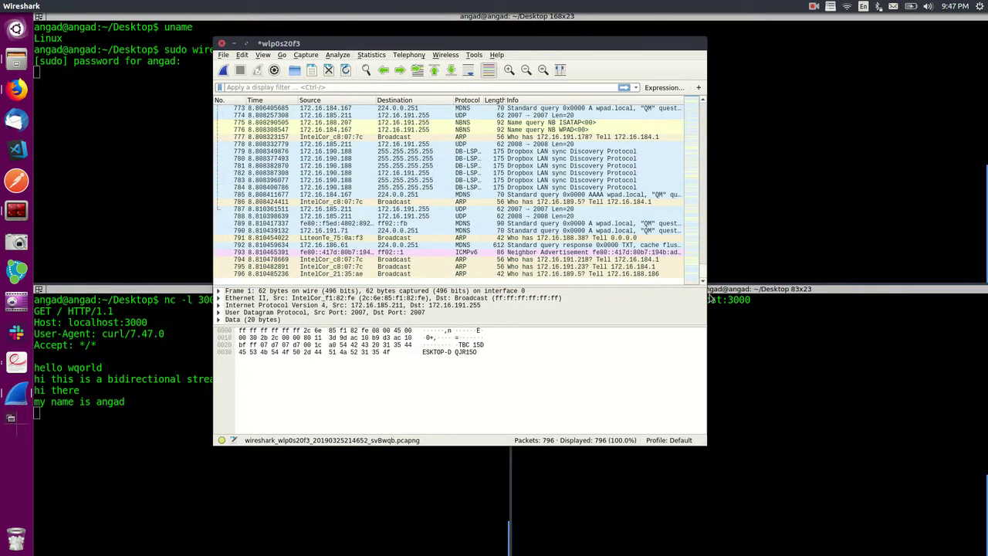
pyautogui.click(381, 253)
pyautogui.doubleClick(381, 253)
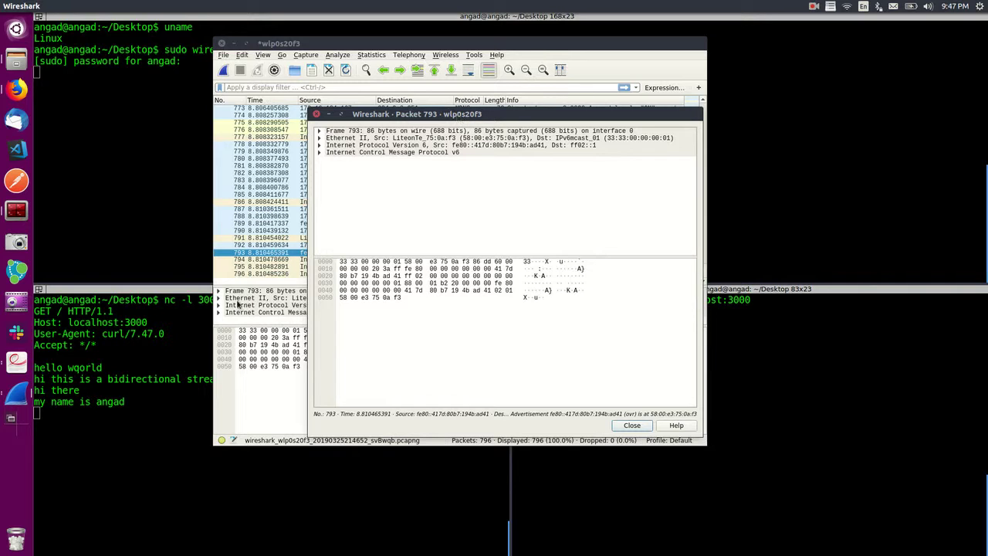
# - Stop the netcat listener in the terminal and rerun an earlier command from the shell history
pyautogui.click(148, 353)
pyautogui.hotkey('ctrl', 'c')
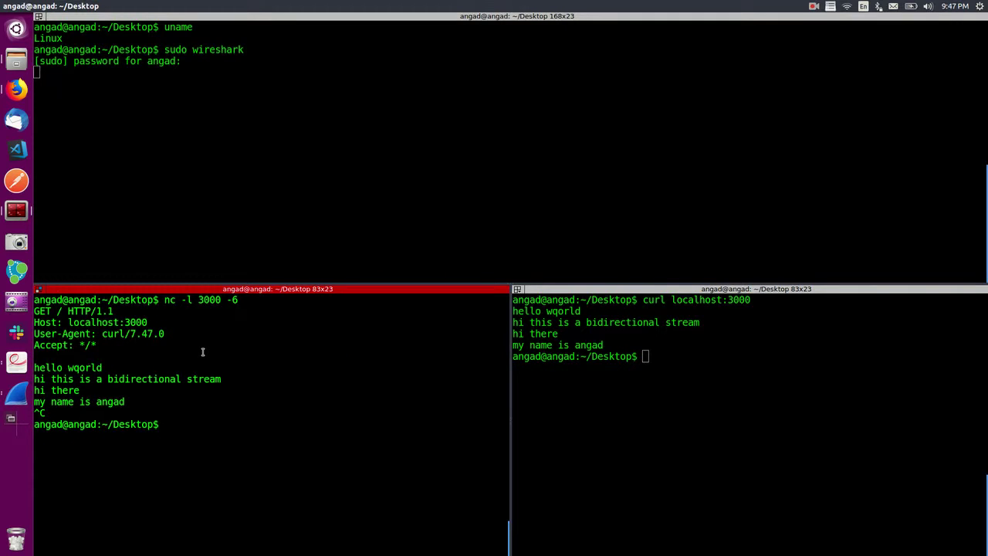
pyautogui.press('Up')
pyautogui.press('Up')
pyautogui.press('Return')
pyautogui.doubleClick(61, 436)
# - Return to the packet 793 window and examine its Frame and Ethernet II details
pyautogui.hotkey('alt', 'Tab')
pyautogui.hotkey('alt', 'Tab')
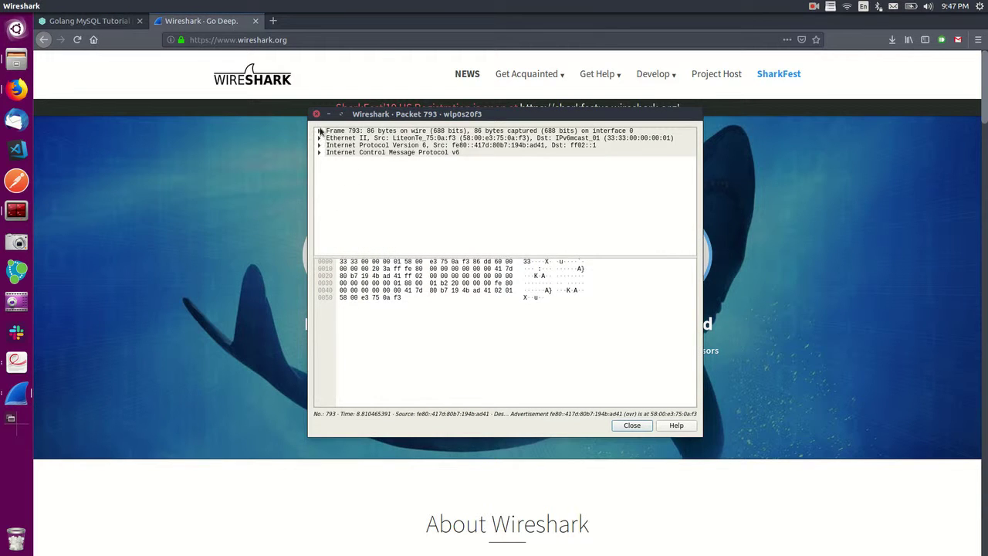
pyautogui.click(320, 132)
pyautogui.click(319, 131)
pyautogui.click(320, 139)
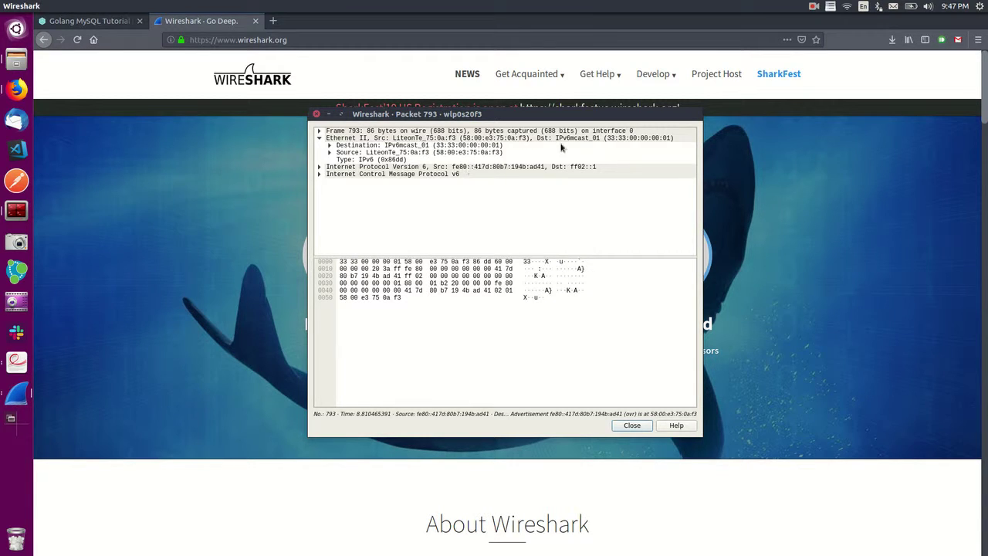
pyautogui.click(386, 170)
pyautogui.click(344, 175)
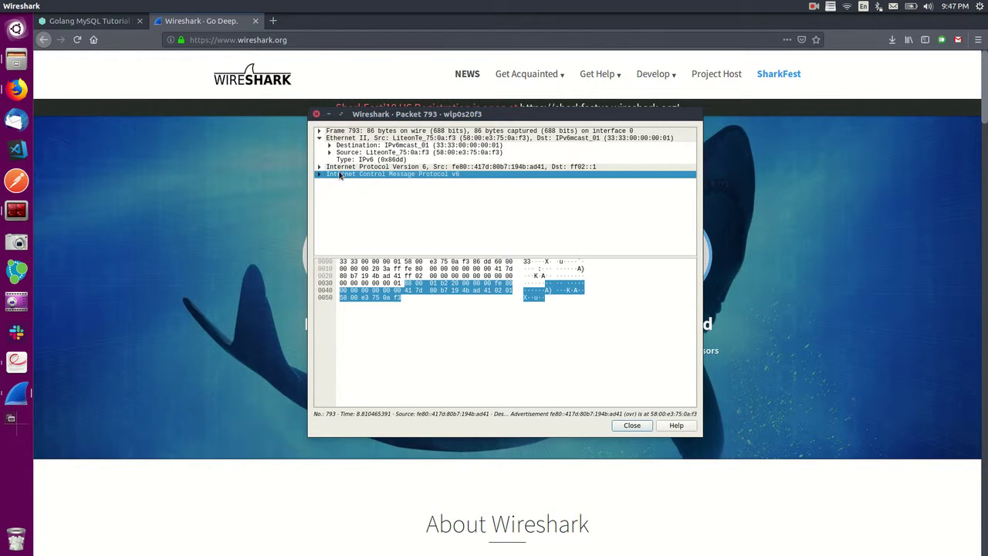
# - Expand the Internet Protocol Version 6 layer and inspect its Next Header, Hop Limit, Source and Destination fields
pyautogui.click(318, 167)
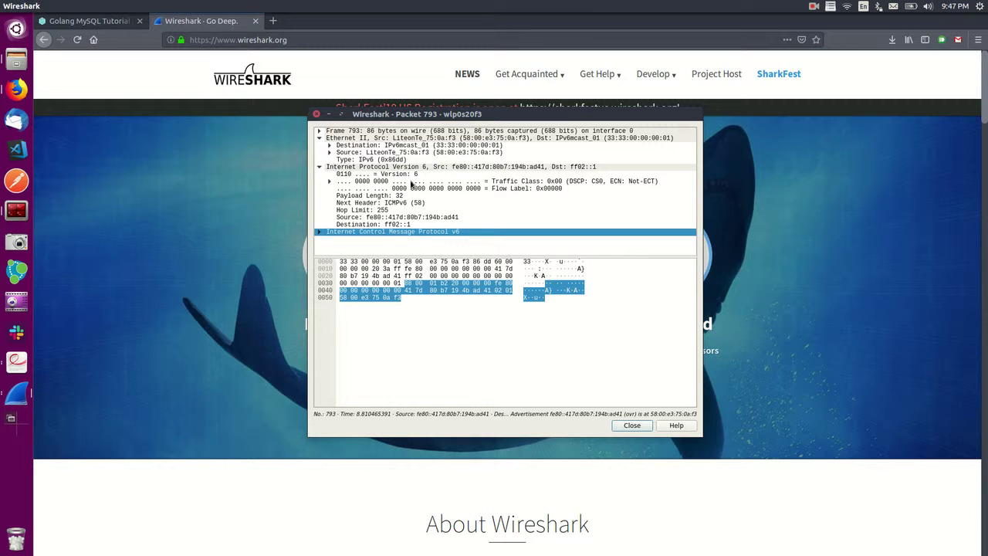
pyautogui.click(402, 204)
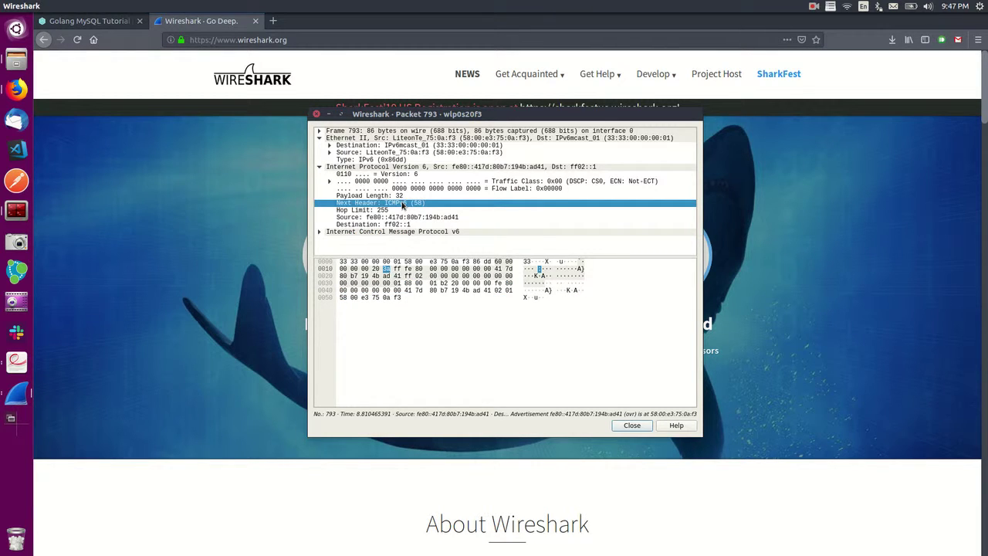
pyautogui.click(397, 211)
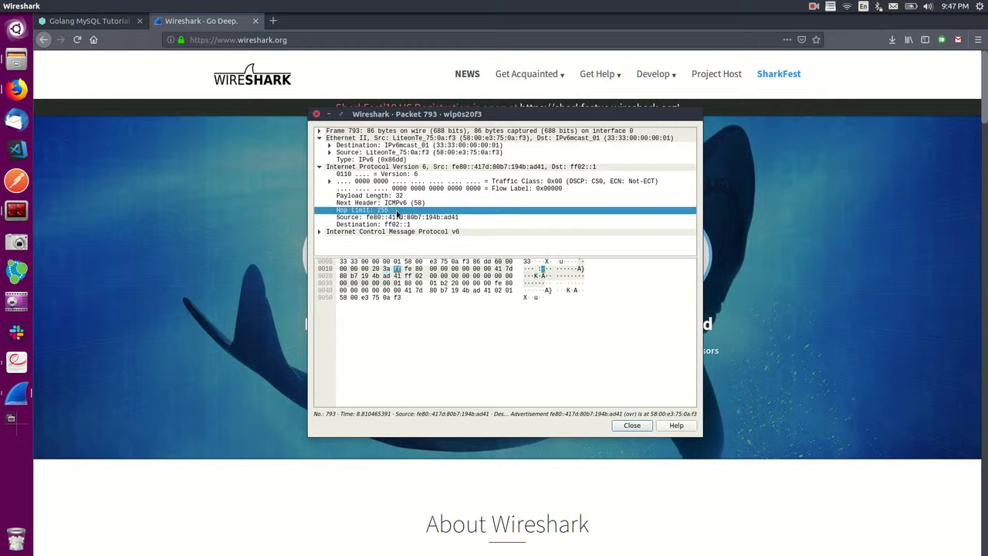
pyautogui.click(397, 218)
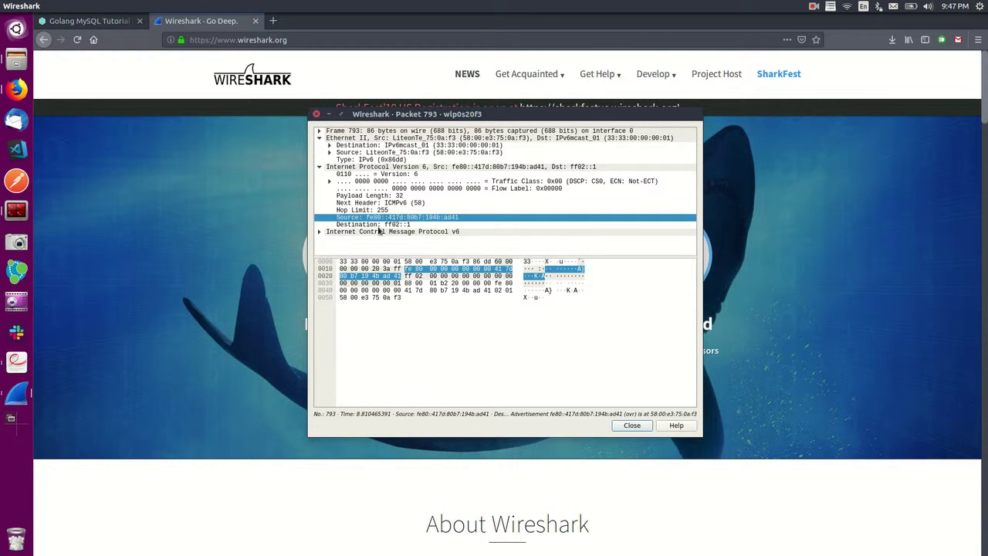
pyautogui.click(361, 224)
# - Expand the Internet Control Message Protocol v6 layer of packet 793 and inspect its fields and the packet's first bytes
pyautogui.click(318, 231)
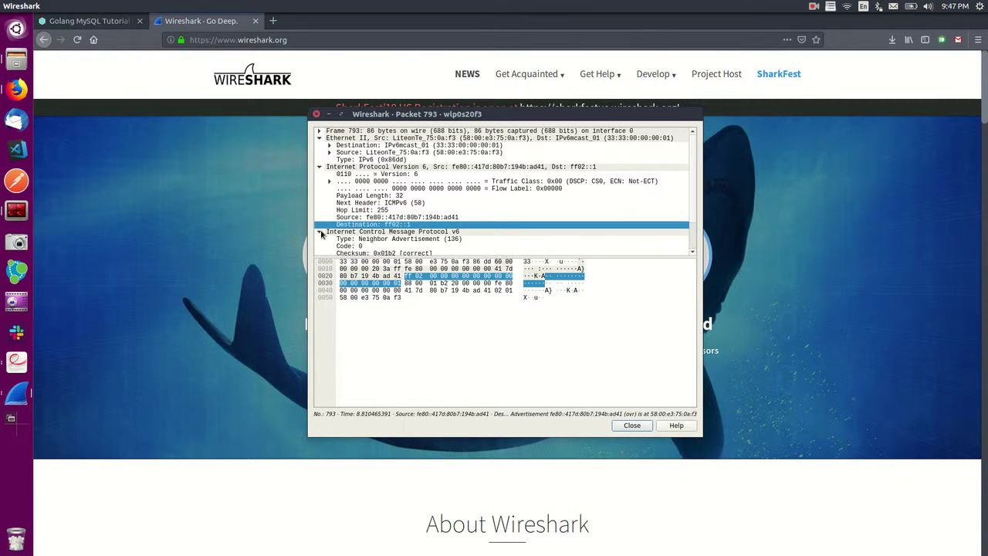
pyautogui.scroll(-2, 444, 224)
pyautogui.click(445, 329)
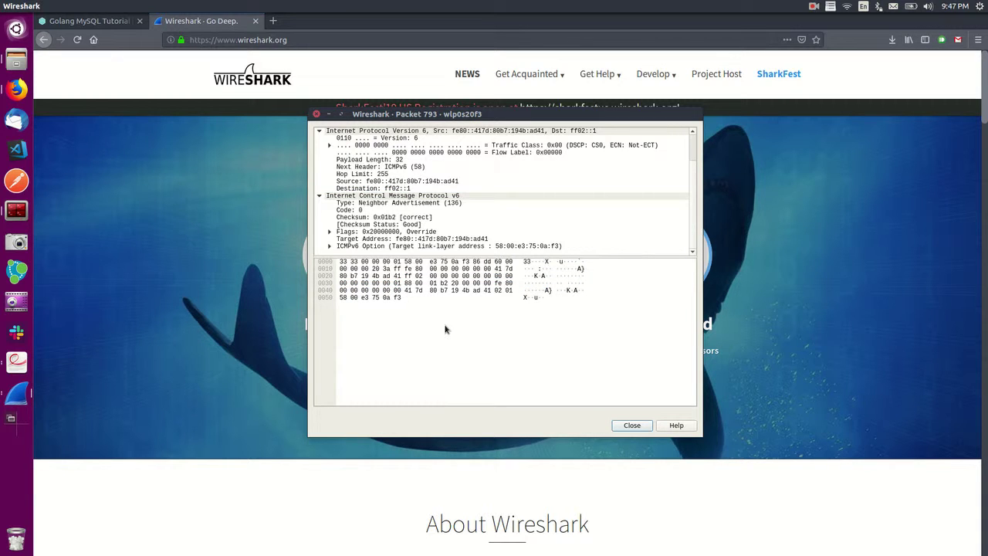
pyautogui.click(377, 261)
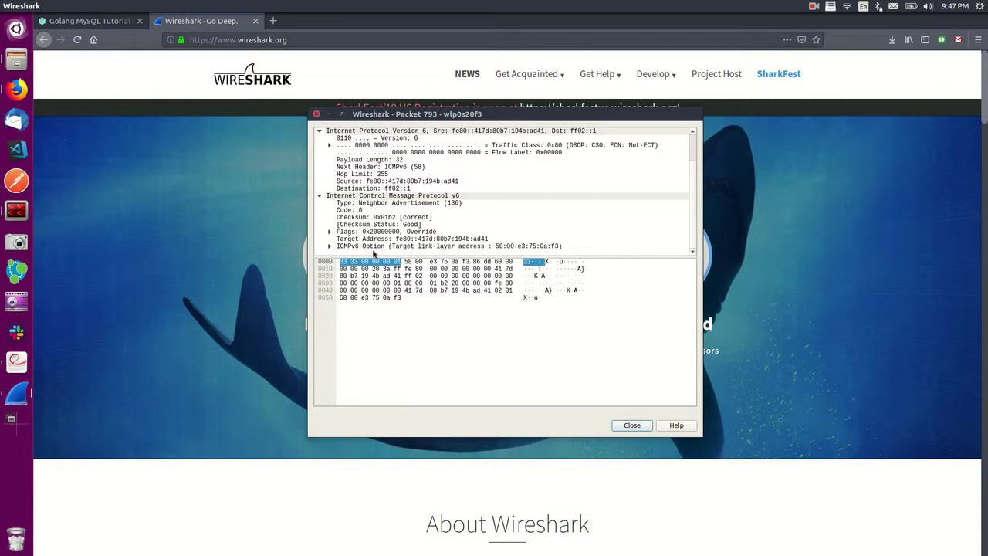
# - Close the packet 793 window and return to the captured packet list
pyautogui.click(317, 114)
pyautogui.hotkey('alt', 'Tab')
pyautogui.hotkey('alt', 'Tab')
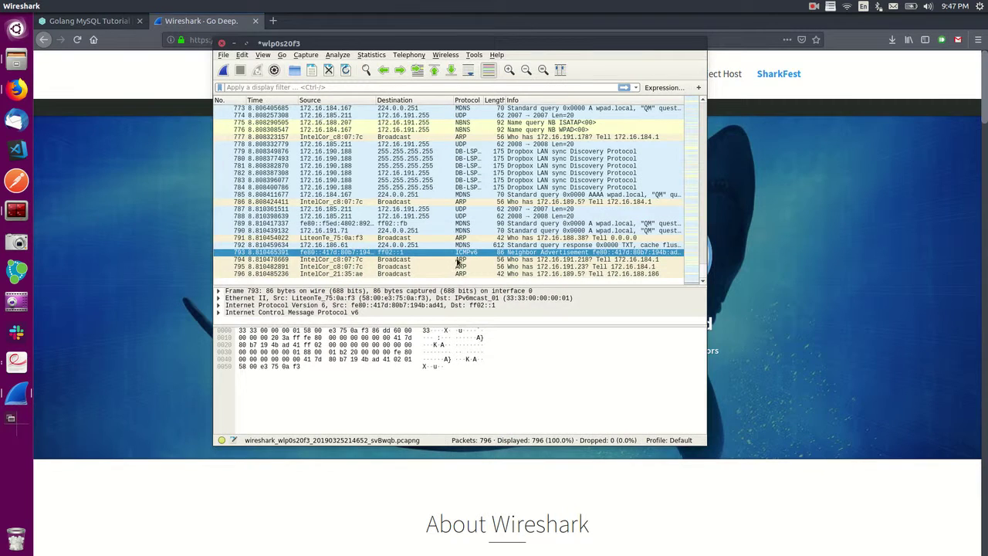
# - Check which packet commands and Follow stream options are offered for ICMPv6 packet 793
pyautogui.click(429, 175)
pyautogui.click(438, 252)
pyautogui.rightClick(438, 253)
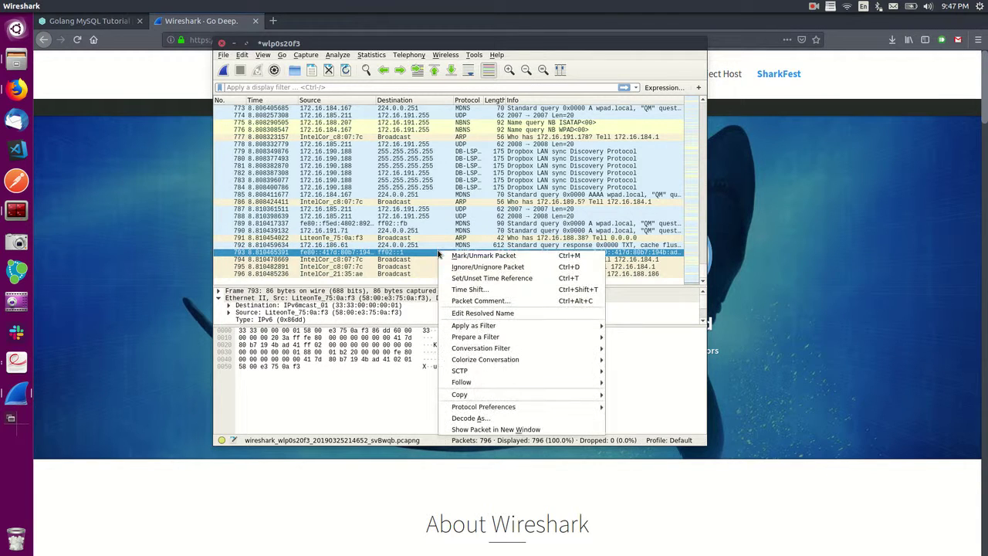
pyautogui.click(426, 254)
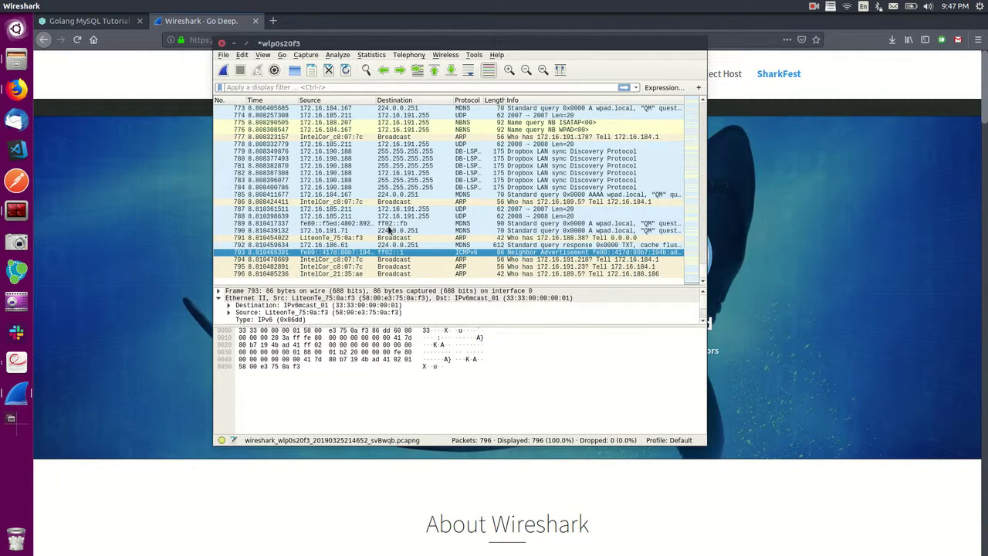
pyautogui.click(340, 55)
pyautogui.moveTo(404, 179)
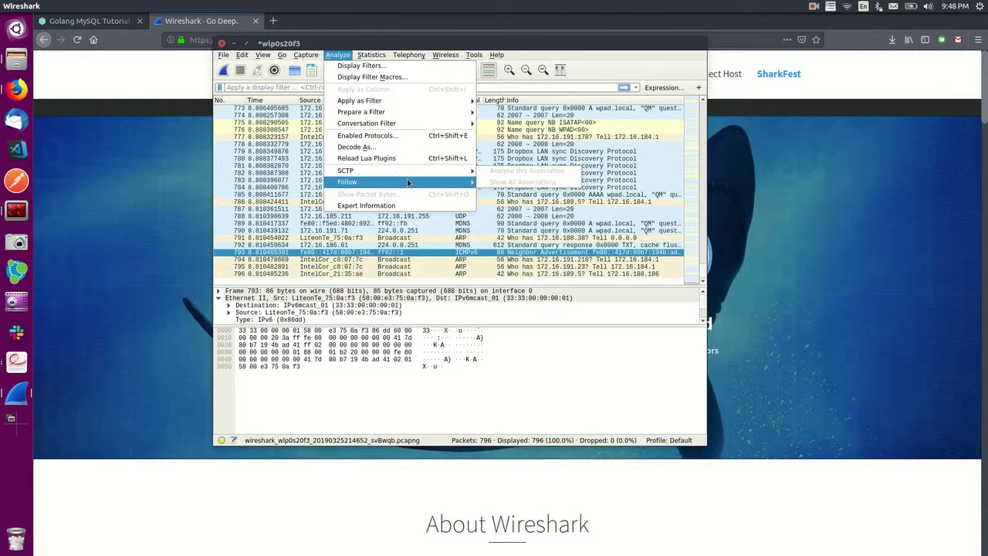
pyautogui.hotkey('alt', 'Tab')
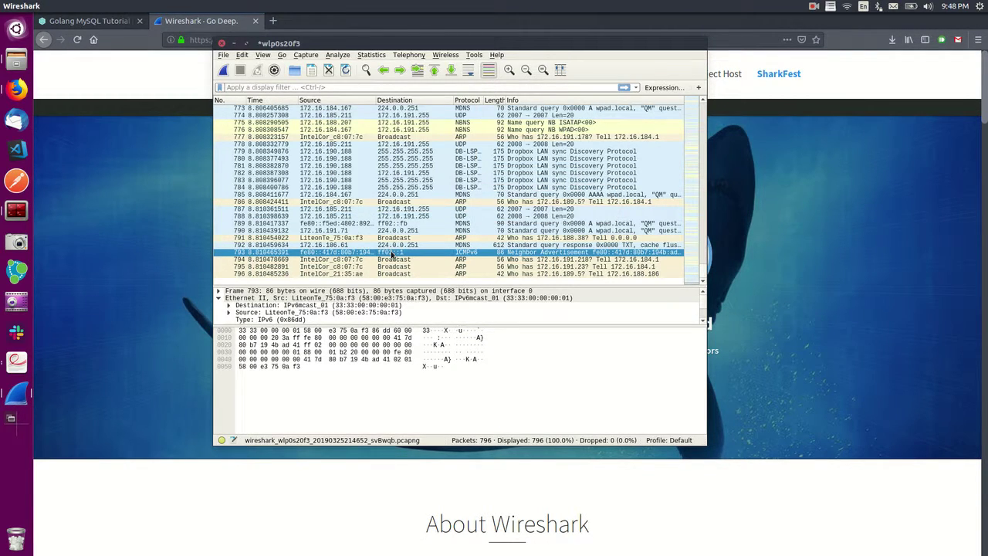
# - Return to Wireshark and start a fresh capture, discarding the unsaved packets
pyautogui.hotkey('alt', 'Tab')
pyautogui.hotkey('alt', 'Tab')
pyautogui.hotkey('alt', 'Tab')
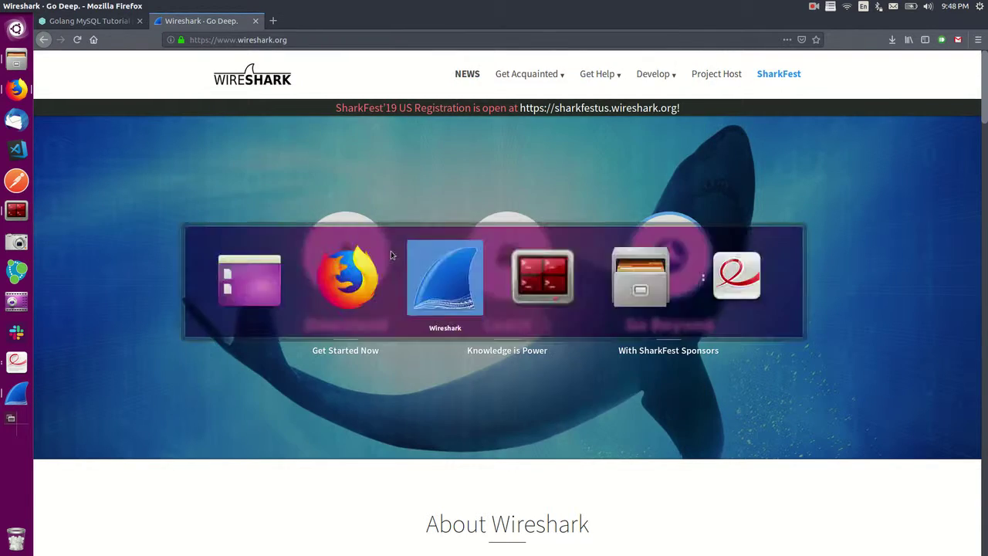
pyautogui.click(224, 70)
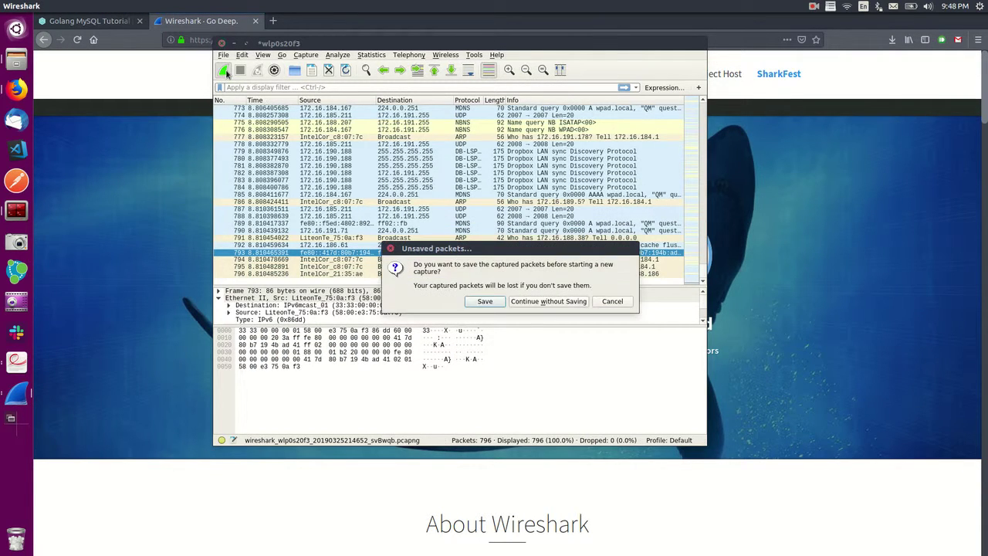
pyautogui.click(549, 301)
# - Follow the UDP stream of packet 15, then close the stream window, keeping the udp.stream eq 3 filter
pyautogui.click(513, 210)
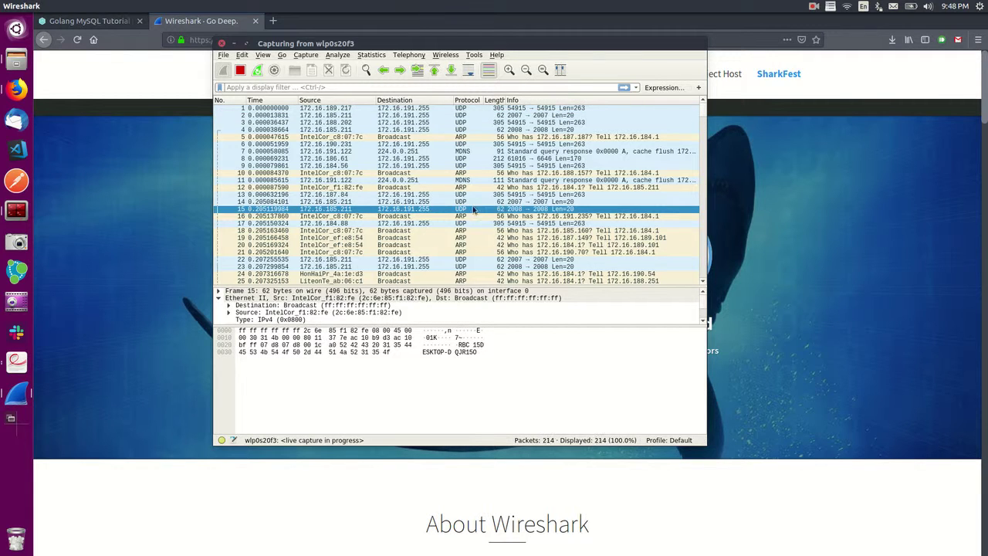
pyautogui.click(340, 55)
pyautogui.moveTo(419, 182)
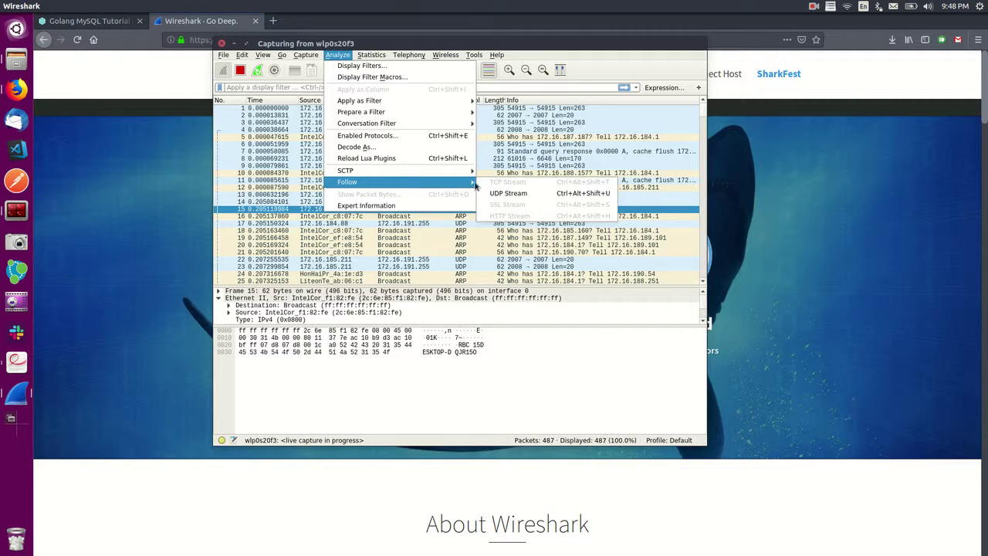
pyautogui.click(507, 193)
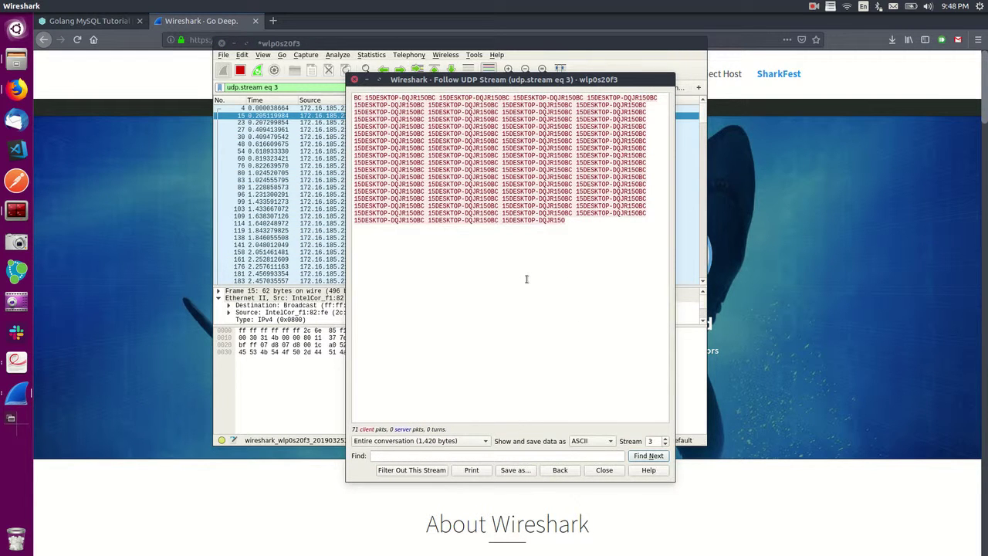
pyautogui.click(604, 471)
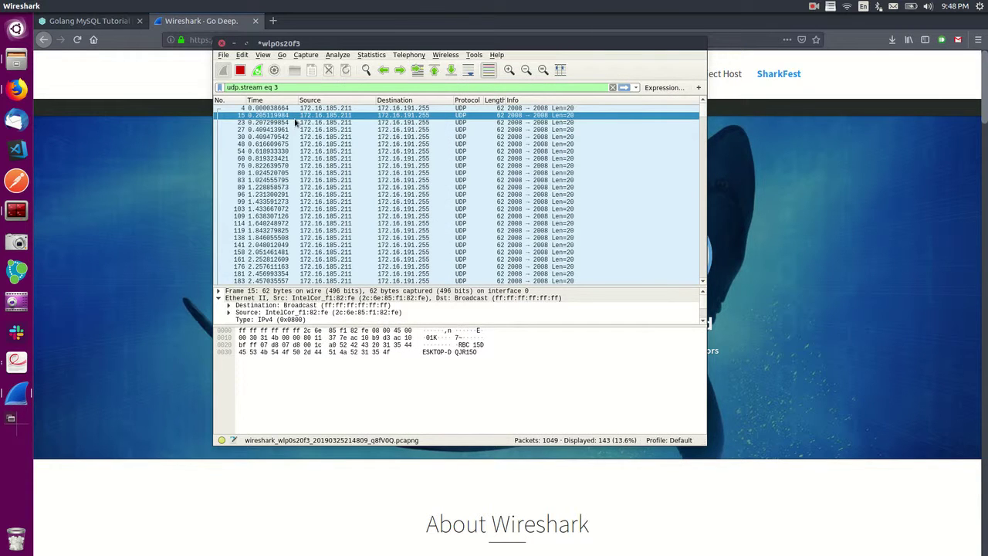
# - Stop the capture and look through the packets filtered by udp.stream eq 3, selecting packet 119
pyautogui.scroll(-3, 481, 162)
pyautogui.scroll(3, 481, 162)
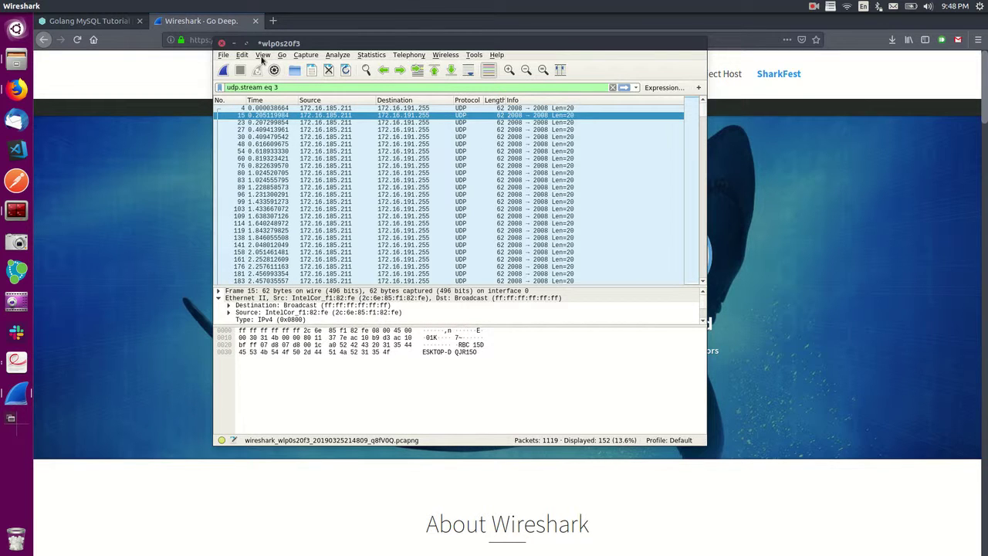
pyautogui.click(302, 56)
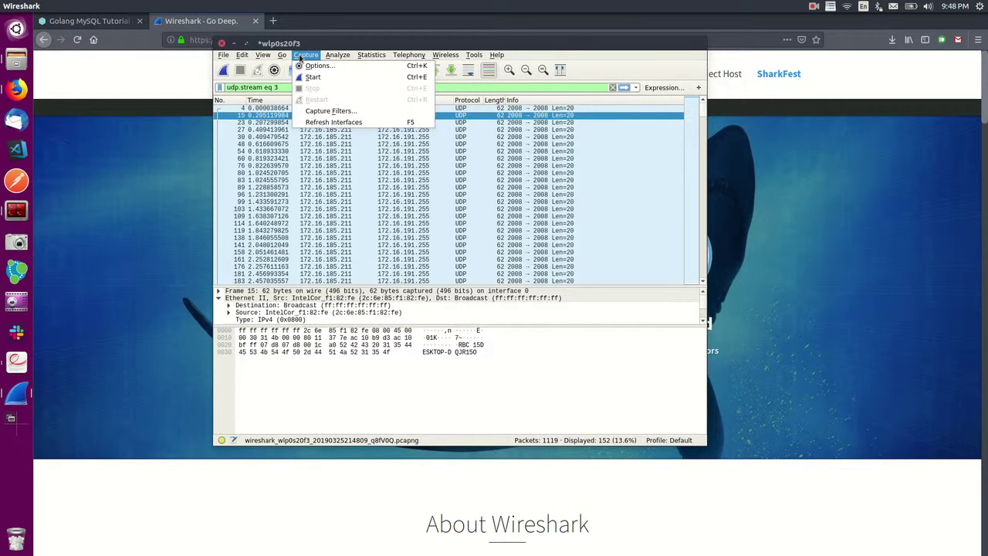
pyautogui.click(316, 233)
pyautogui.click(339, 231)
pyautogui.scroll(-20, 392, 236)
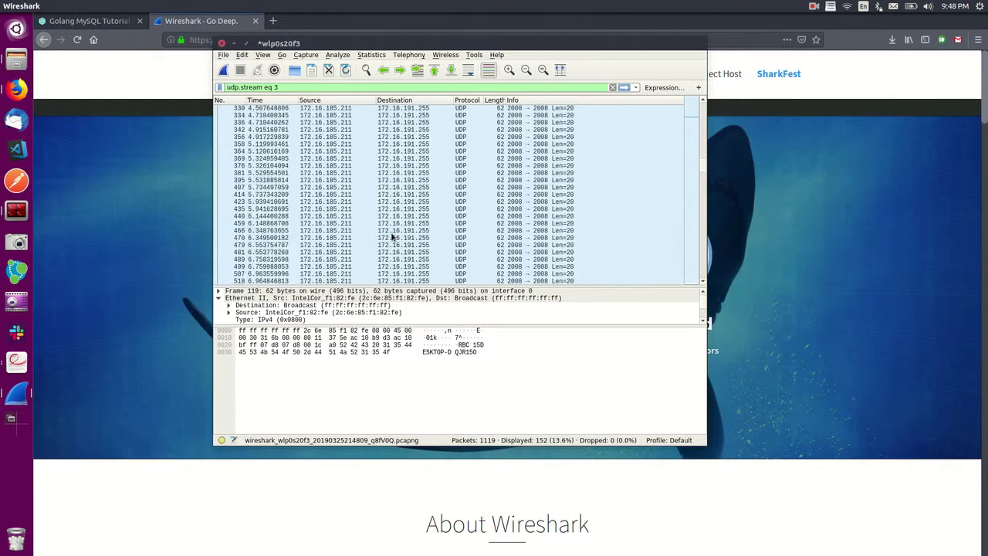
# - Check the capture for VoIP calls, then close the VoIP Calls window
pyautogui.click(406, 56)
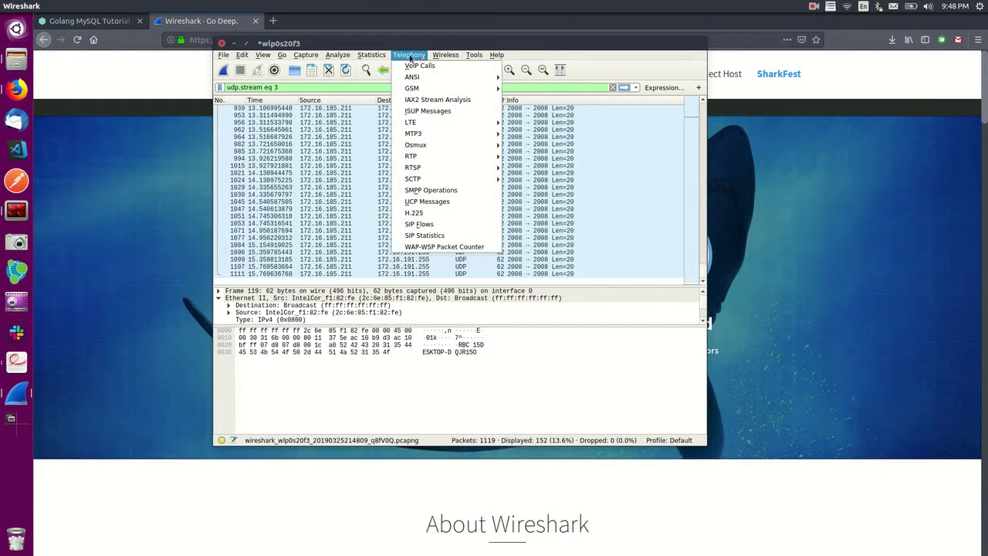
pyautogui.click(421, 67)
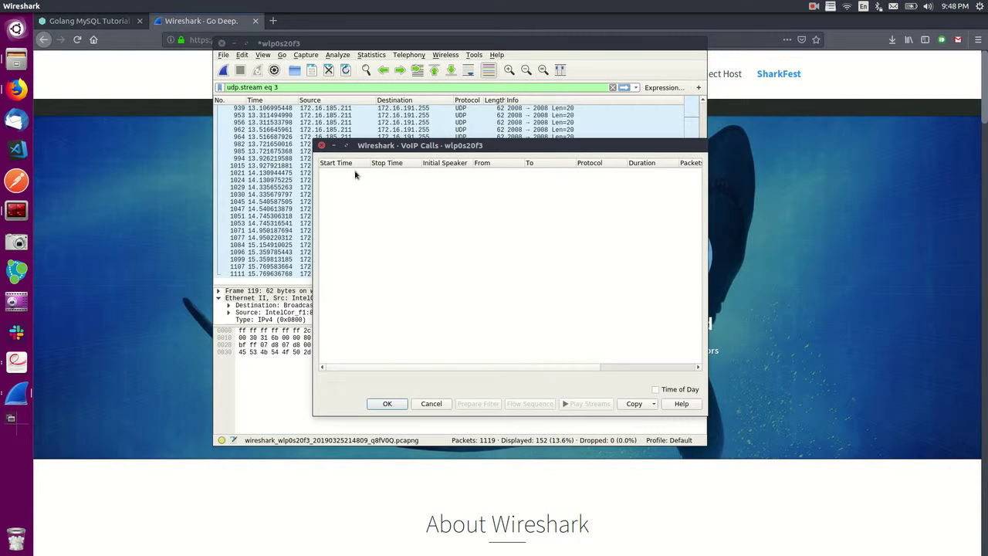
pyautogui.click(321, 145)
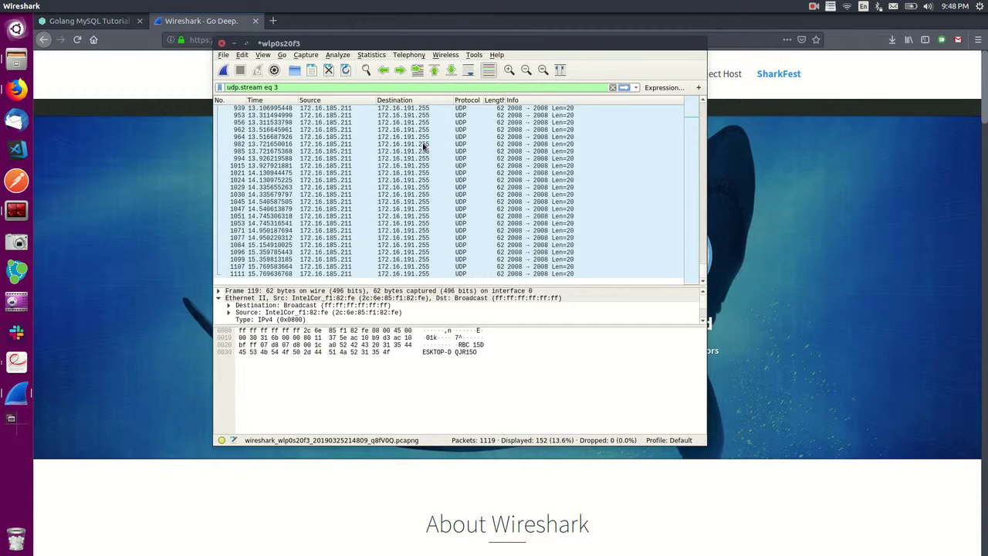
# - Select packet 994 and save the capture to the Desktop folder as nksandfjk in pcapng format
pyautogui.click(422, 158)
pyautogui.click(223, 55)
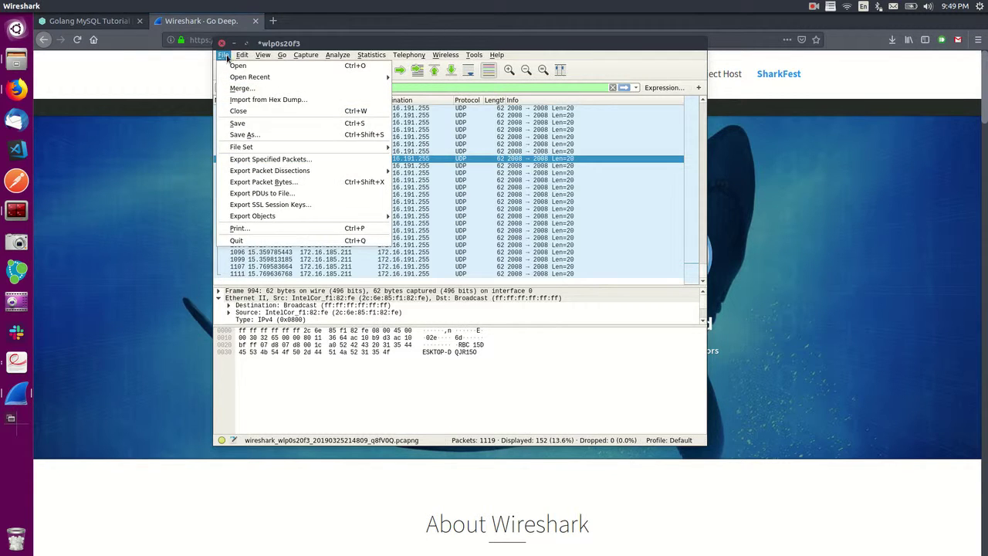
pyautogui.press('Escape')
pyautogui.hotkey('ctrl', 'shift', 's')
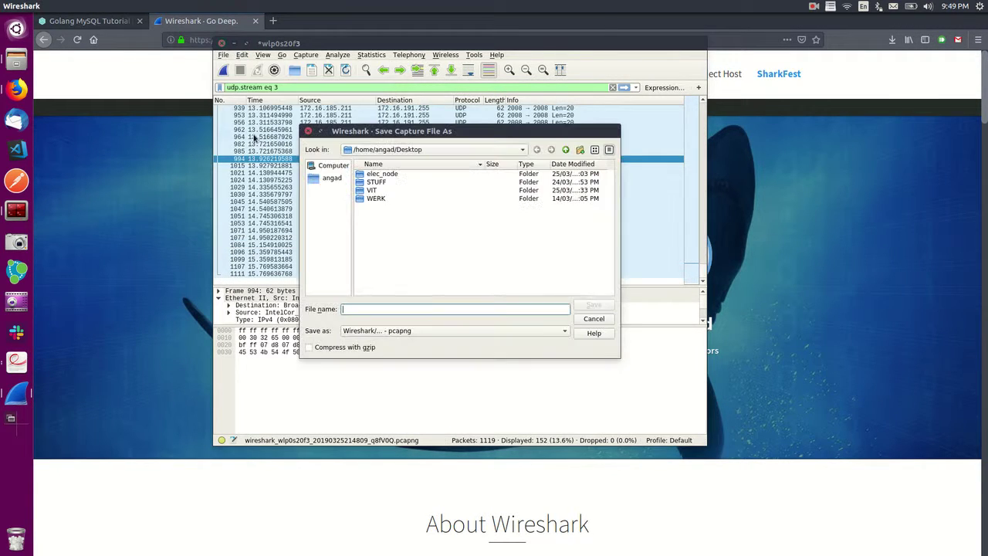
pyautogui.write('nksandfjk')
pyautogui.click(594, 305)
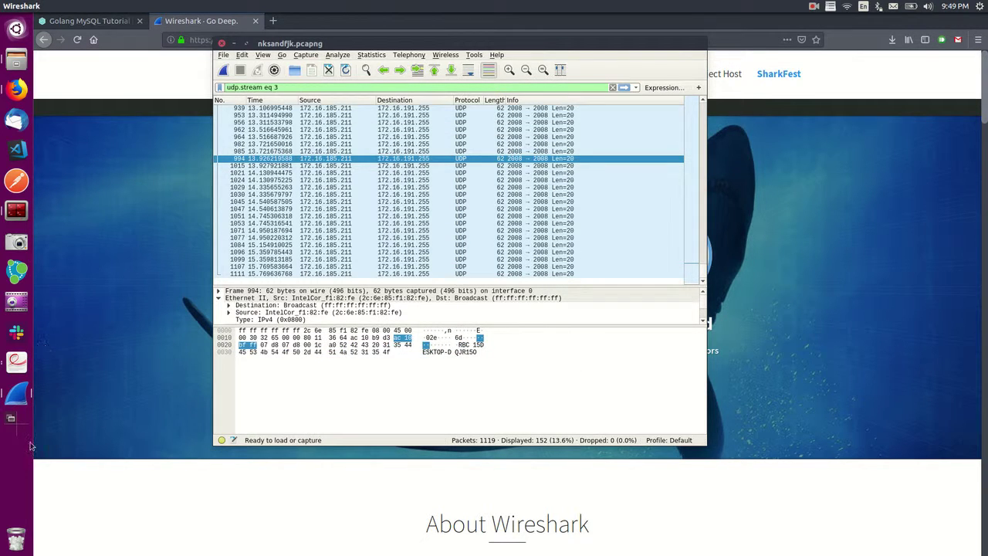
# - Switch to the empty workspace and locate the saved nksandfjk.pcapng file on the desktop
pyautogui.click(25, 428)
pyautogui.click(707, 181)
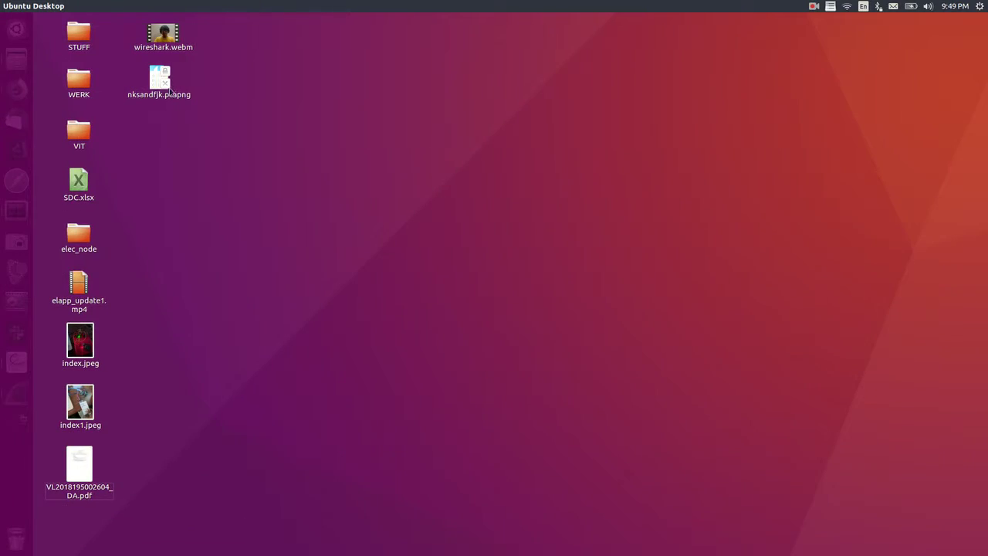
pyautogui.click(169, 92)
# - Return to the first workspace and bring Wireshark up in front of the terminal window
pyautogui.click(22, 415)
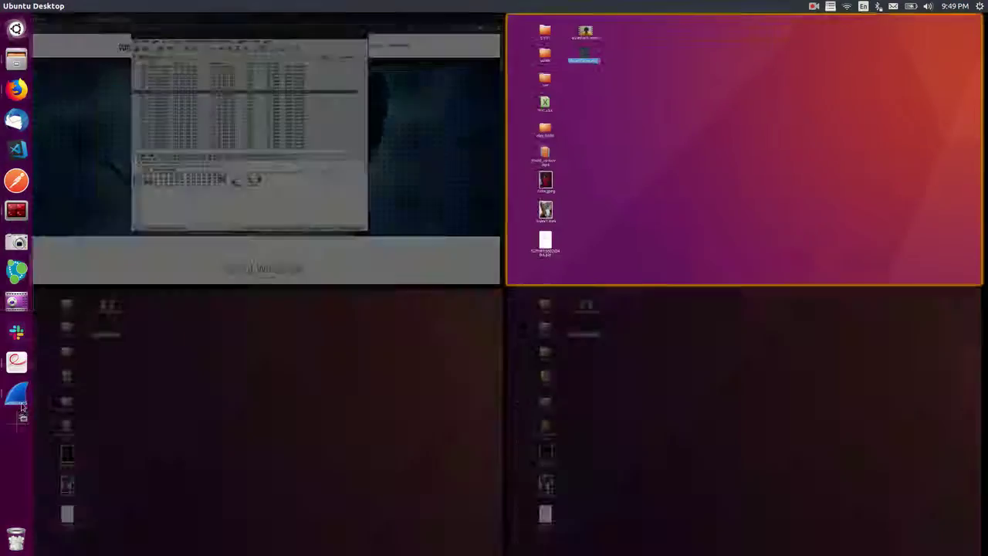
pyautogui.click(171, 180)
pyautogui.hotkey('alt', 'Tab')
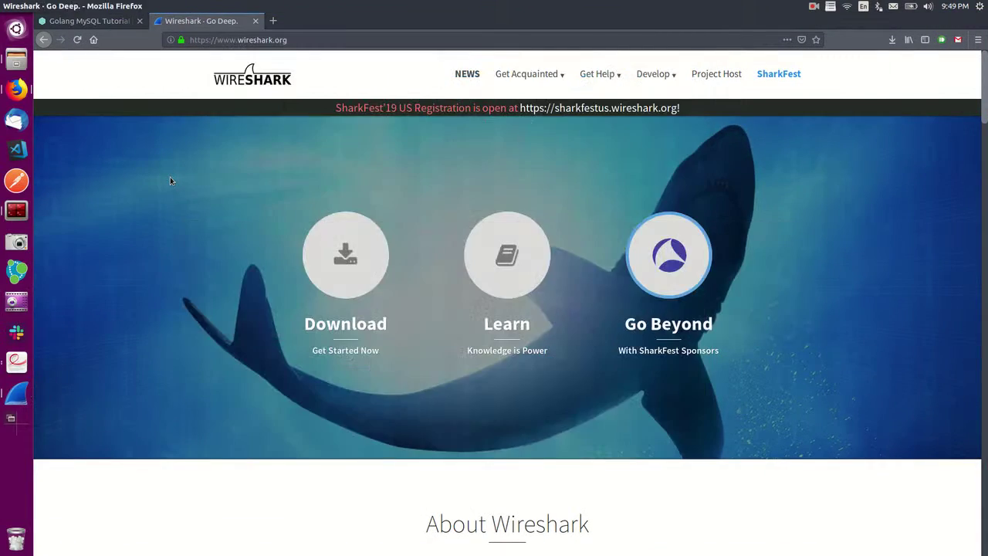
pyautogui.hotkey('alt', 'Tab')
pyautogui.hotkey('alt', 'Tab')
pyautogui.hotkey('alt', 'Tab')
pyautogui.hotkey('alt', 'Tab')
pyautogui.hotkey('alt', 'Tab')
pyautogui.hotkey('alt', 'Tab')
pyautogui.hotkey('alt', 'Tab')
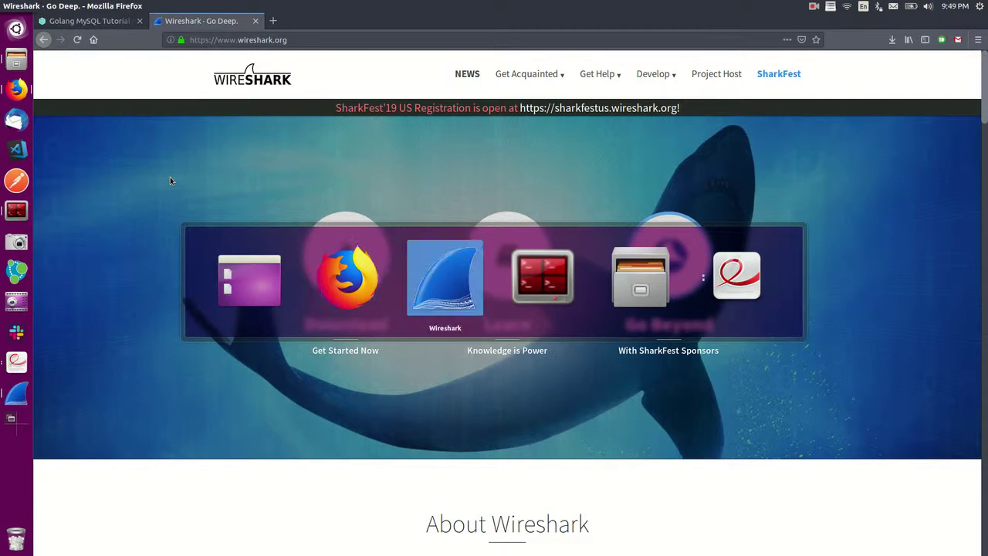
pyautogui.hotkey('alt', 'Tab')
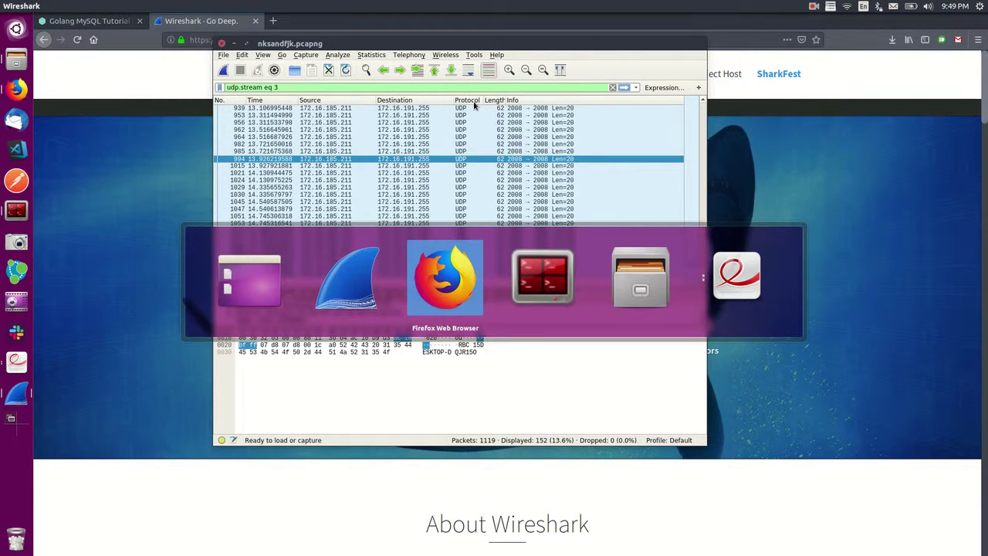
pyautogui.hotkey('alt', 'Tab')
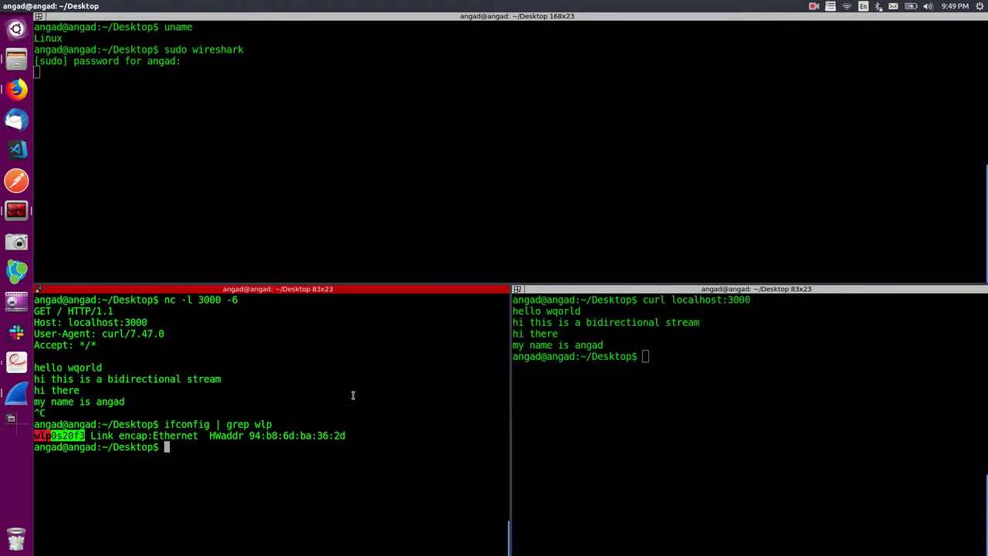
pyautogui.hotkey('alt', 'Tab')
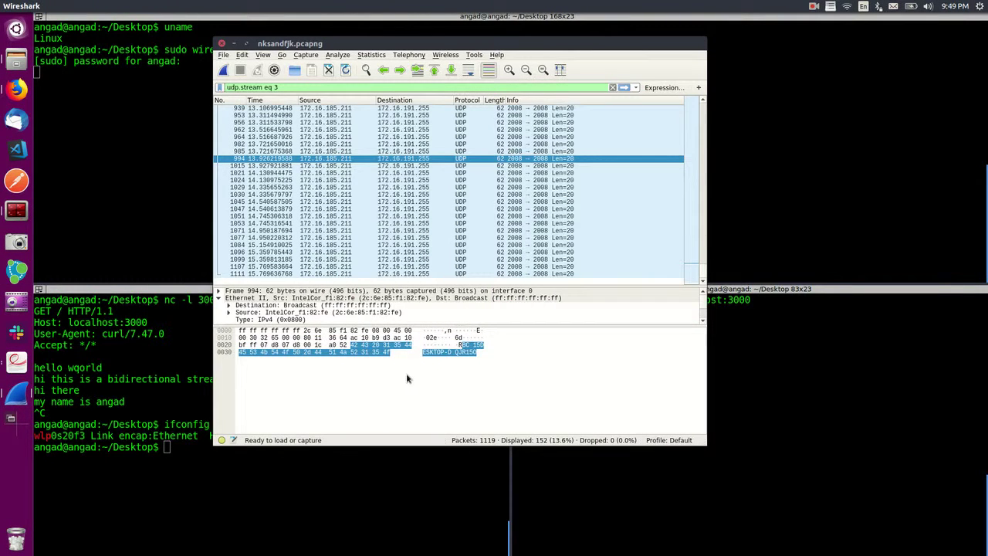
# - Look through the udp.stream eq 3 packets and check the context commands offered for packet 994, including Copy
pyautogui.scroll(10, 359, 247)
pyautogui.scroll(2, 359, 247)
pyautogui.scroll(-1, 360, 303)
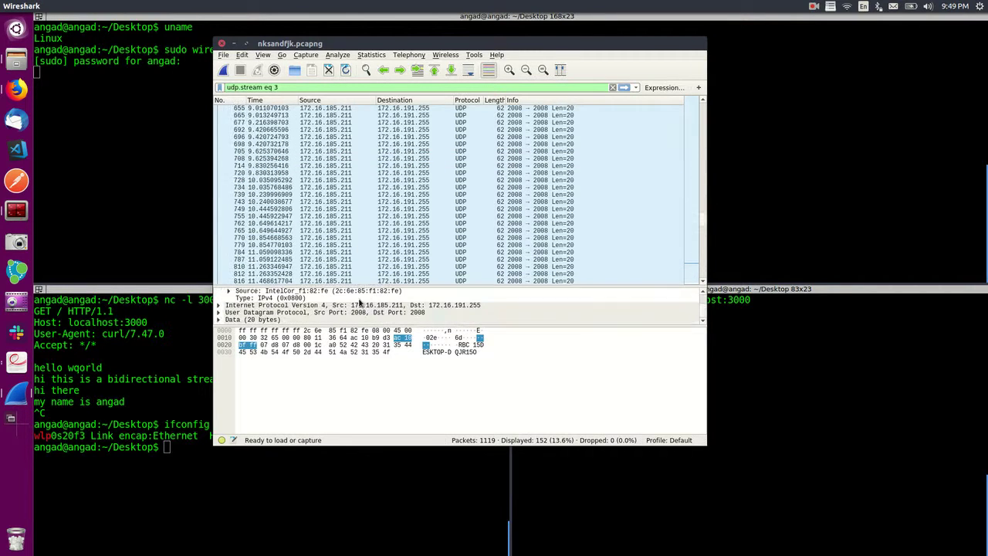
pyautogui.scroll(-12, 378, 210)
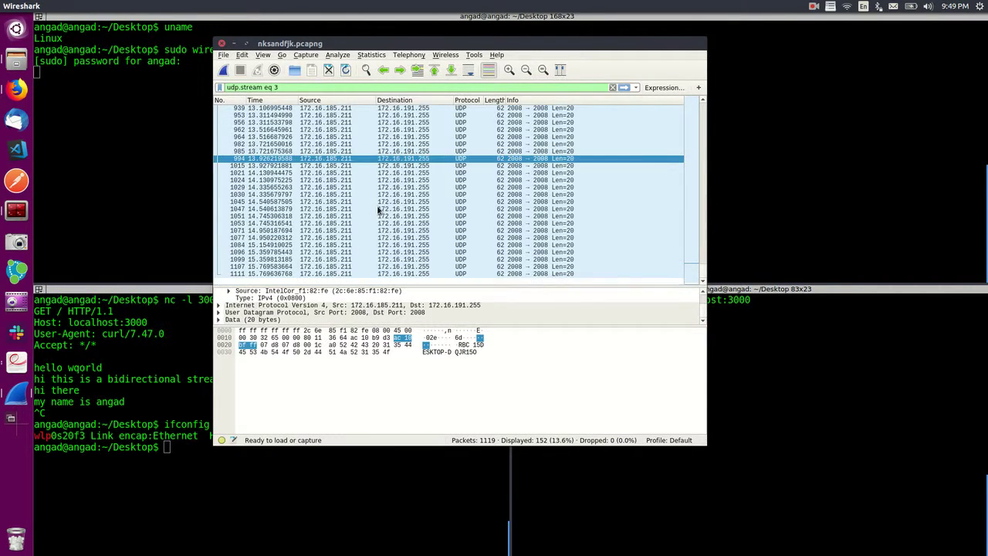
pyautogui.rightClick(450, 162)
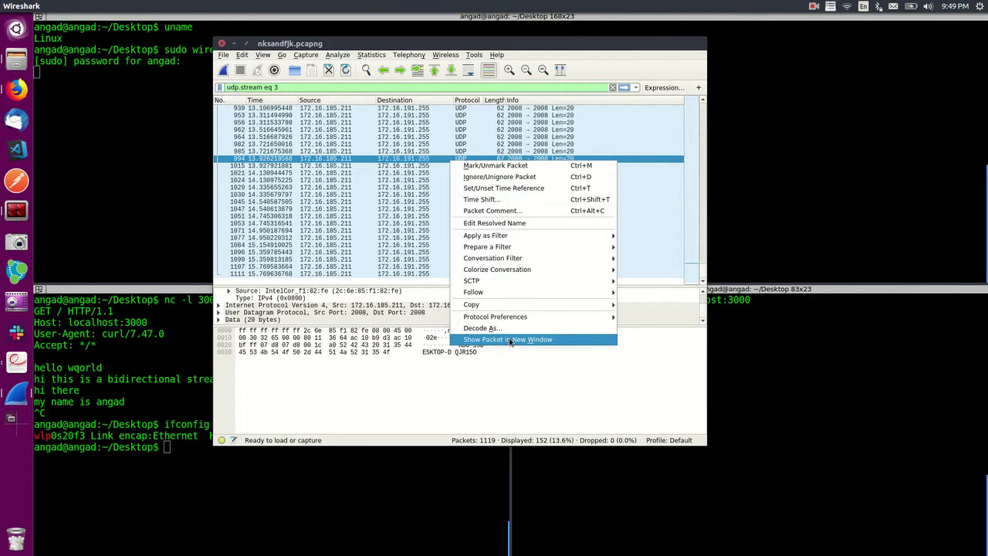
pyautogui.moveTo(494, 304)
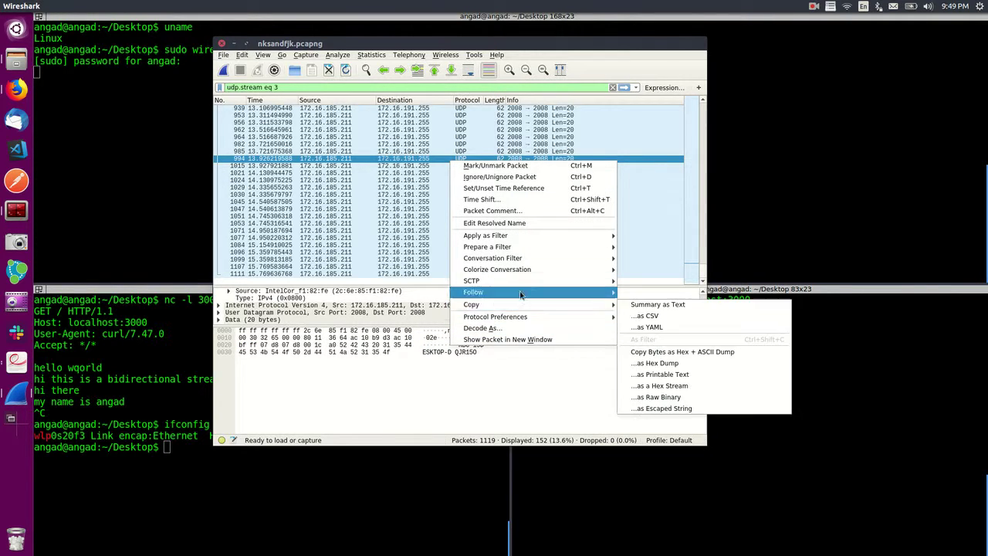
pyautogui.click(409, 162)
# - Browse the filtered UDP packets once more and select packet 1047
pyautogui.scroll(15, 409, 162)
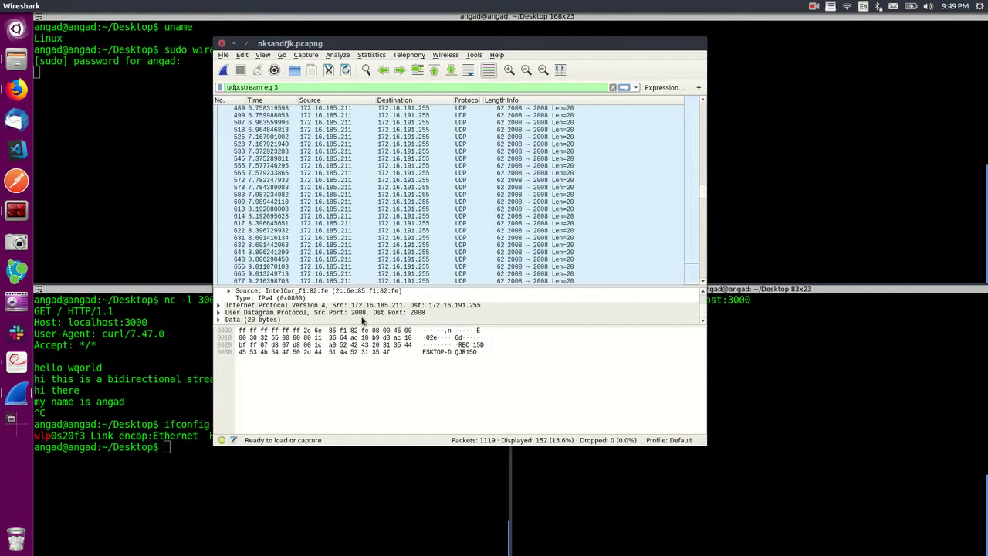
pyautogui.scroll(-10, 450, 230)
pyautogui.scroll(-7, 450, 230)
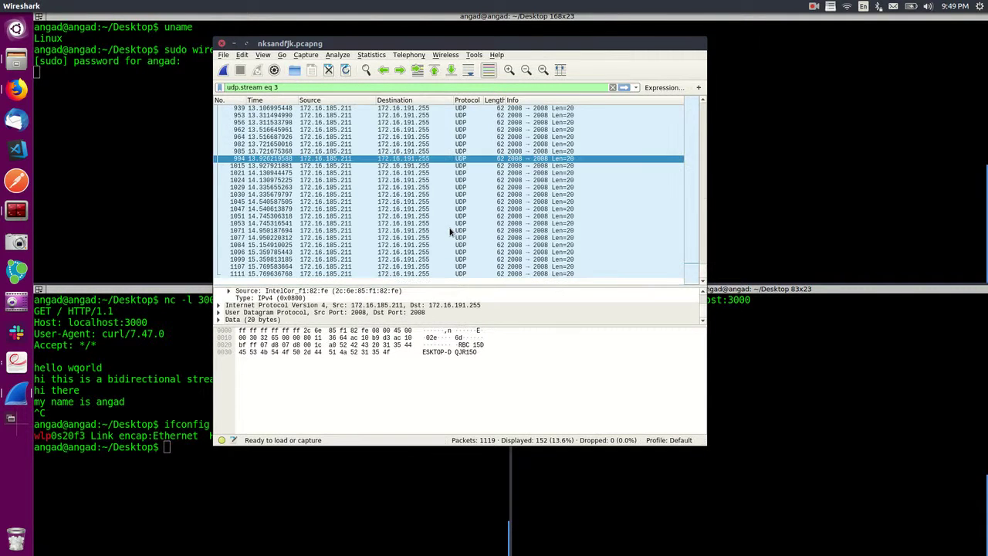
pyautogui.click(400, 211)
# - Switch to the terminal, rerun ifconfig | grep wlp to check the wireless interface, and return to Wireshark
pyautogui.click(186, 376)
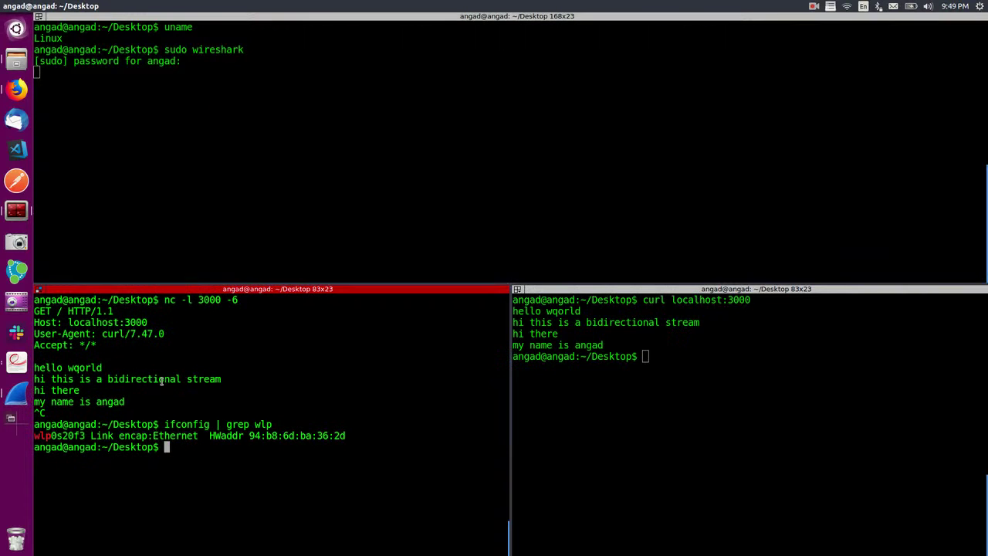
pyautogui.press('Up')
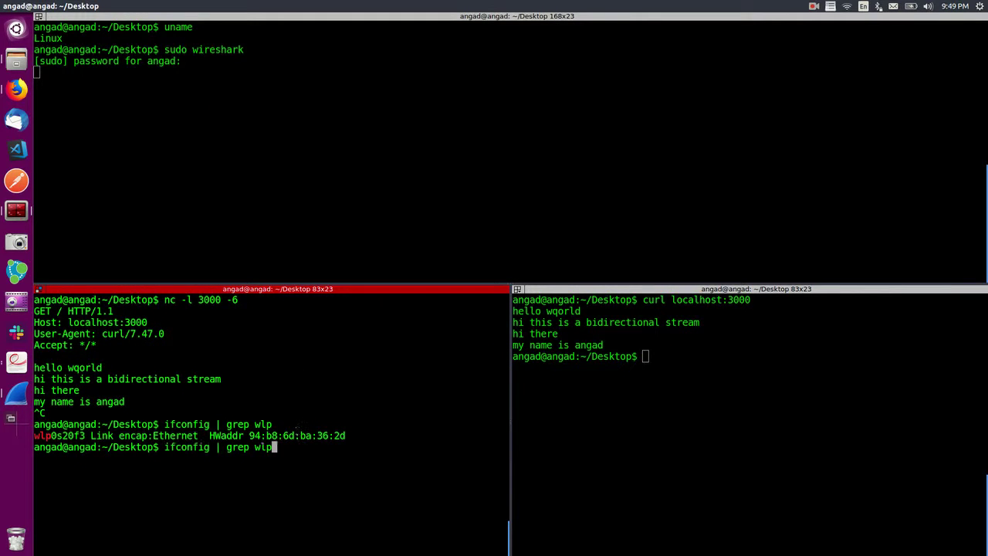
pyautogui.press('Return')
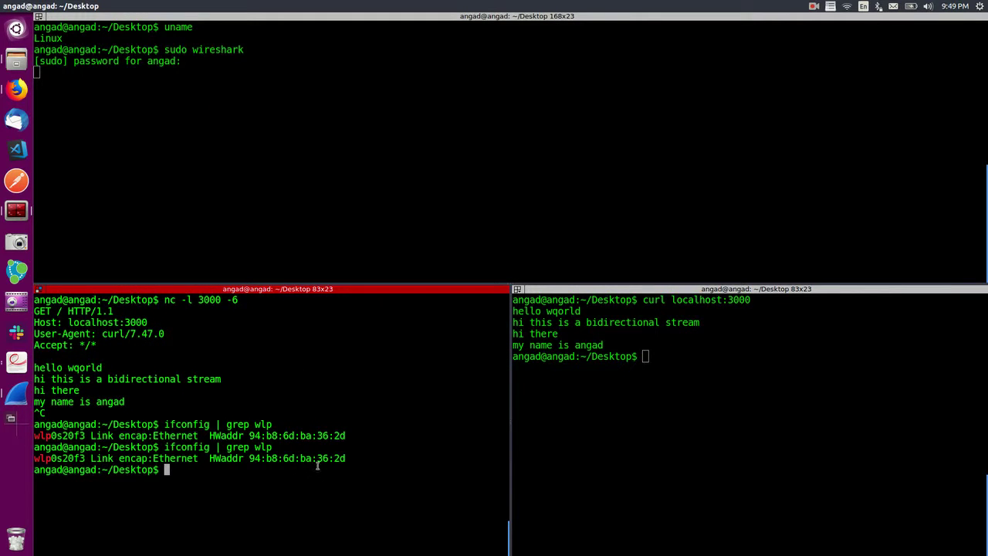
pyautogui.hotkey('alt', 'Tab')
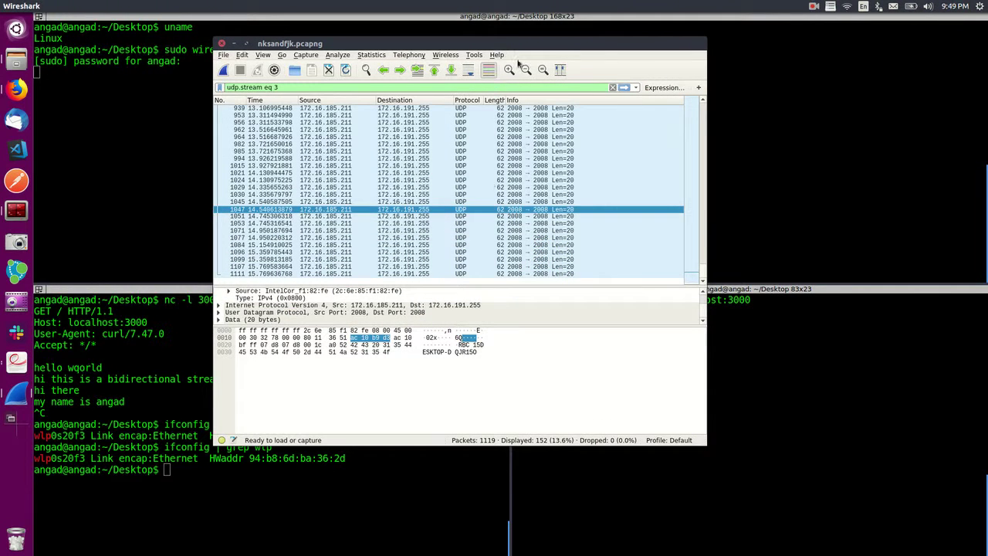
pyautogui.click(820, 6)
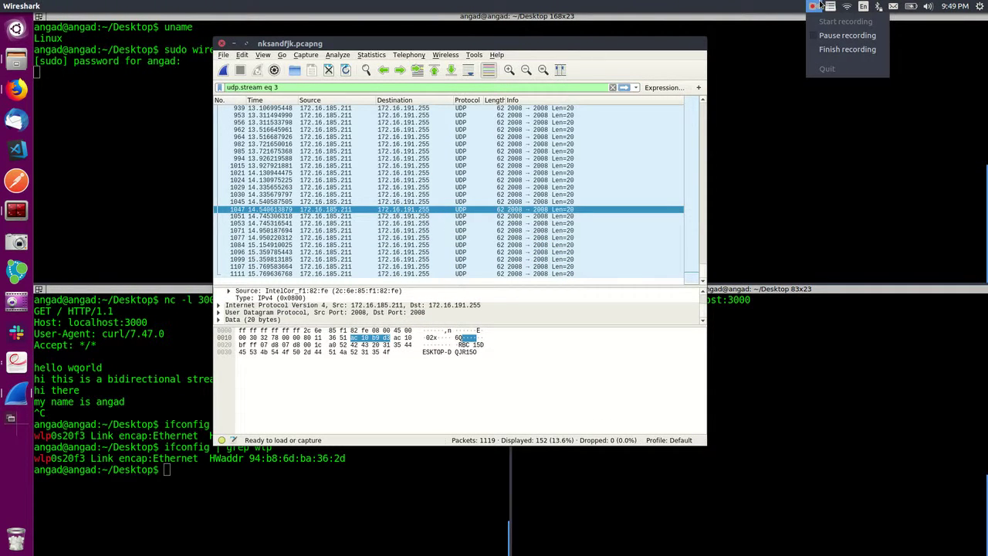